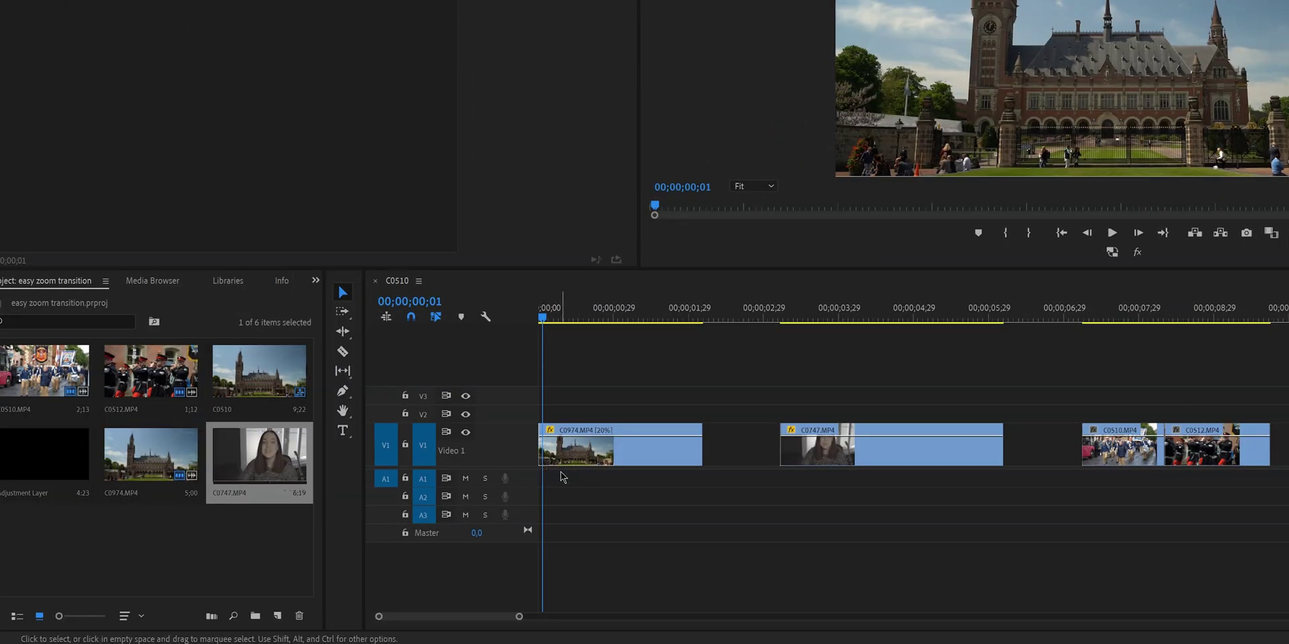
# Step: Select clip C0974.MP4 on V1 to show its Motion and Opacity settings
pyautogui.click(593, 459)
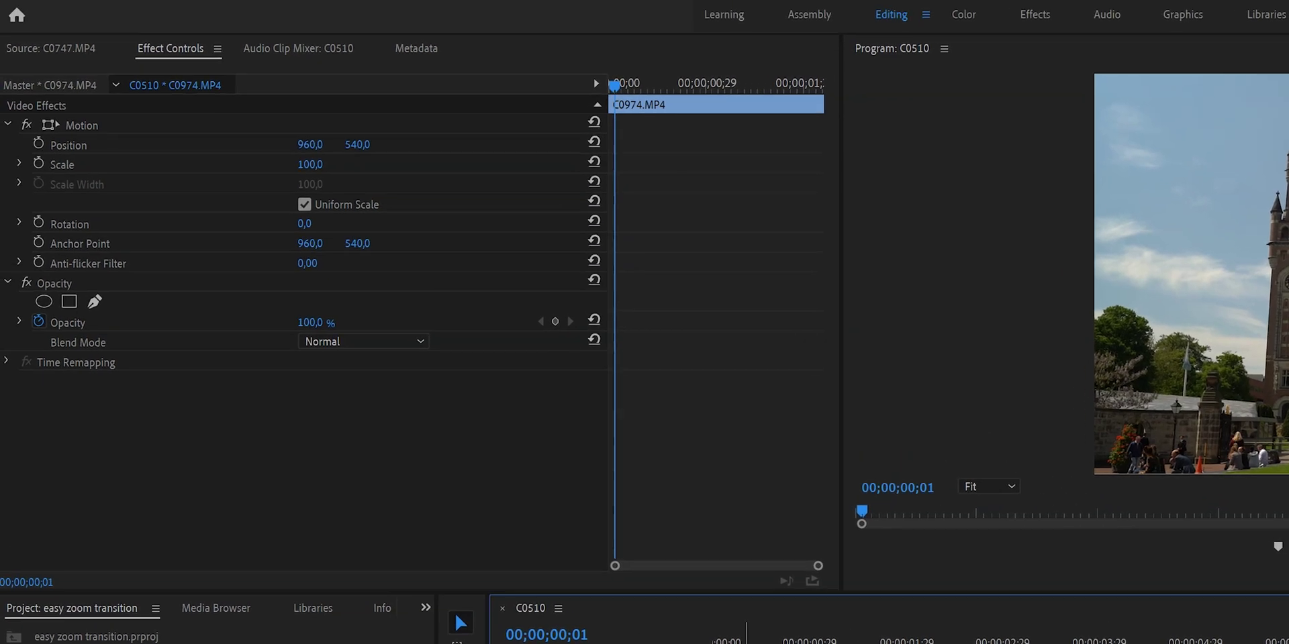
pyautogui.click(65, 167)
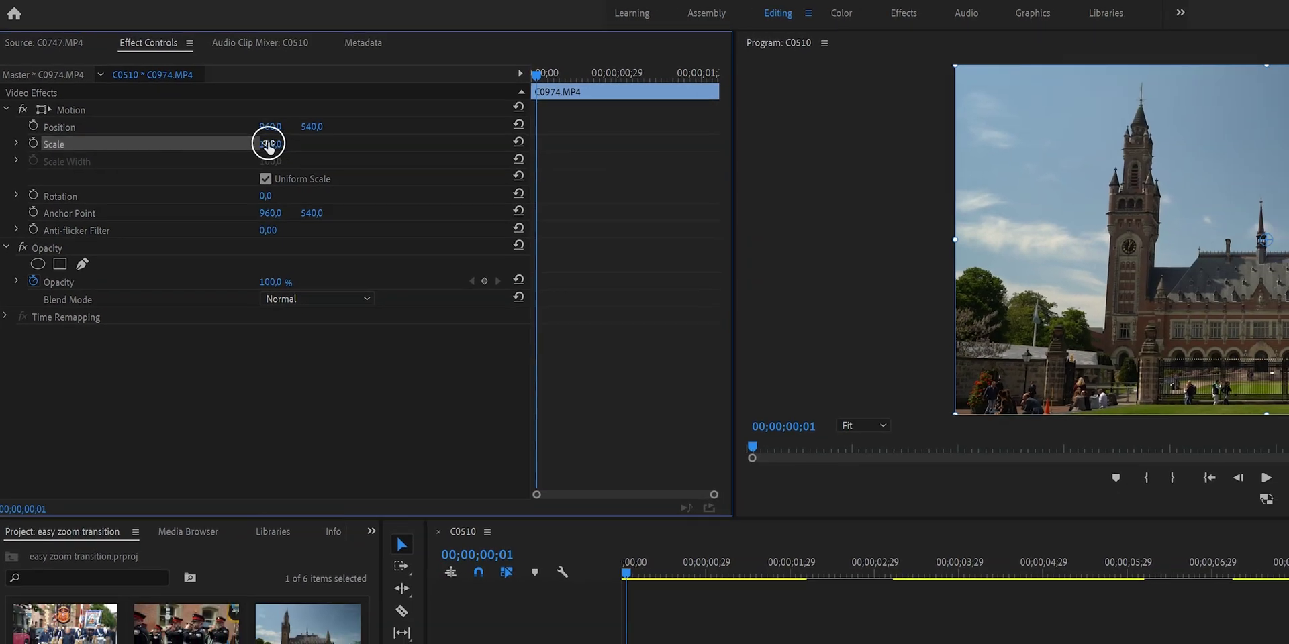
pyautogui.moveTo(250, 133); pyautogui.dragTo(295, 136)
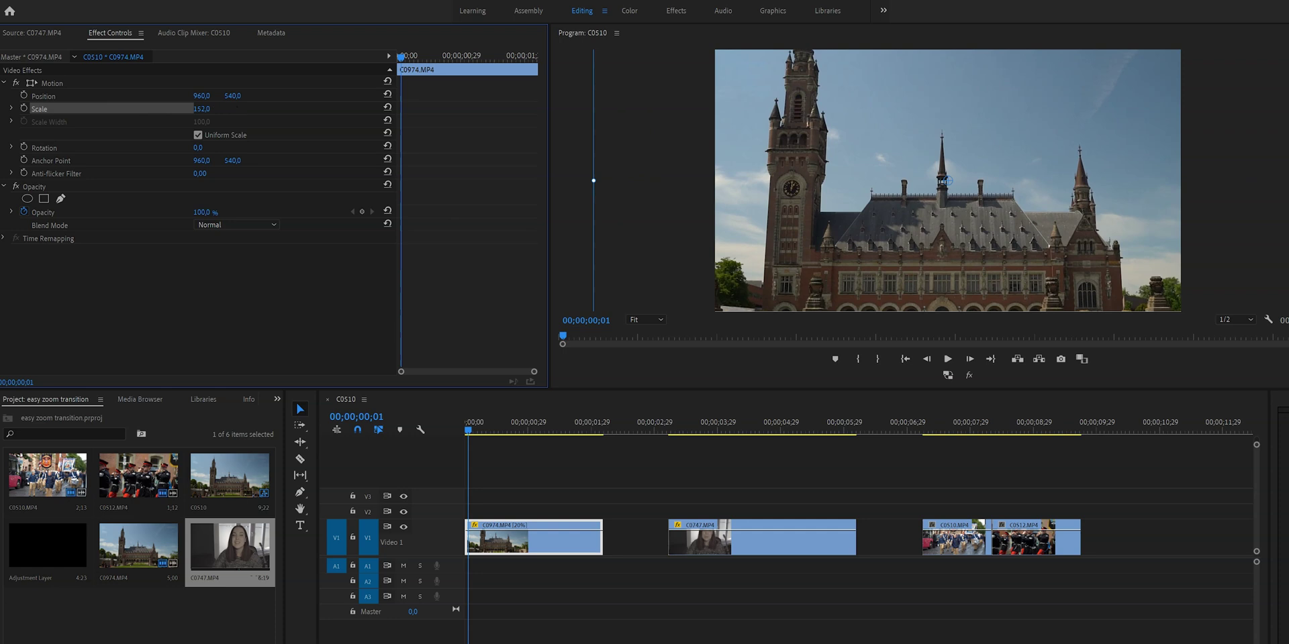
pyautogui.click(304, 110)
pyautogui.click(386, 111)
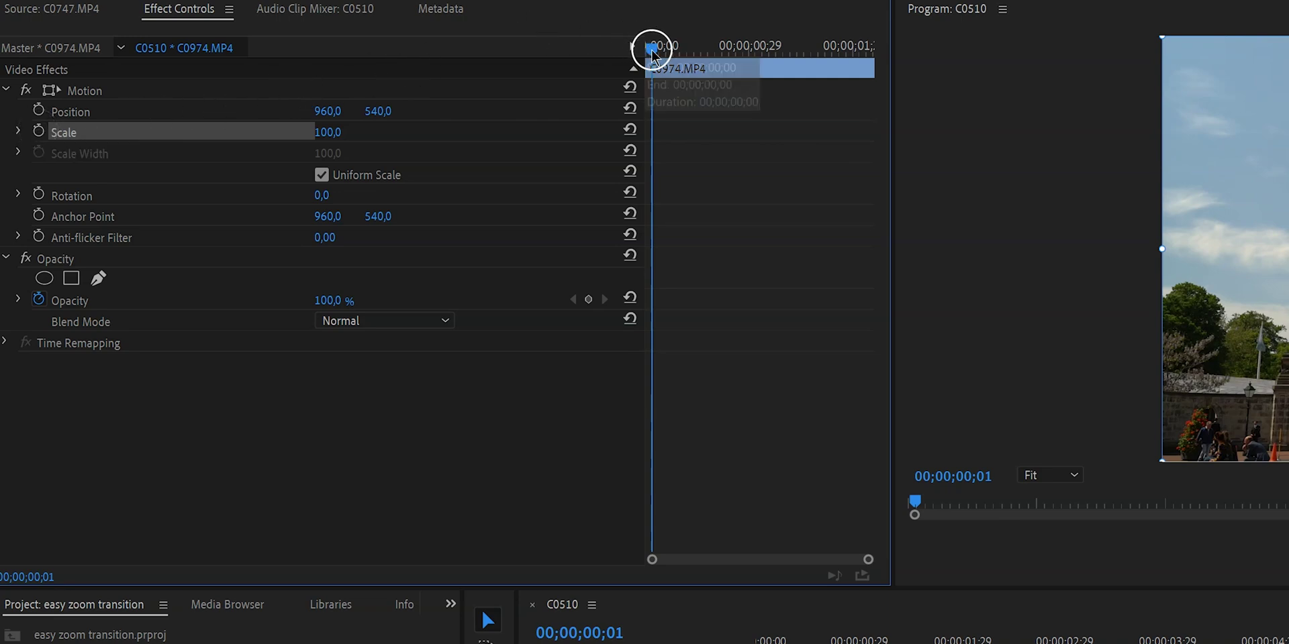
# Step: Keyframe Position and Scale at C0974.MP4's first frame, zooming Scale from 100 to 129.3 by 00;00;00;17
pyautogui.moveTo(651, 48); pyautogui.dragTo(648, 68)
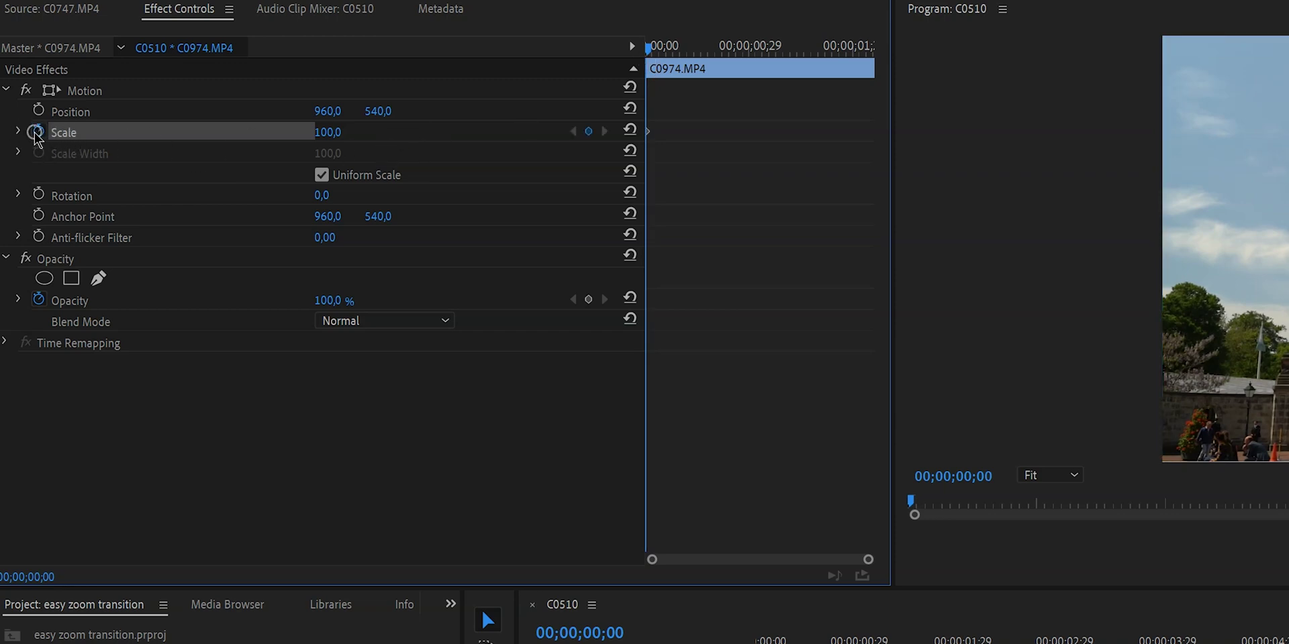
pyautogui.click(39, 113)
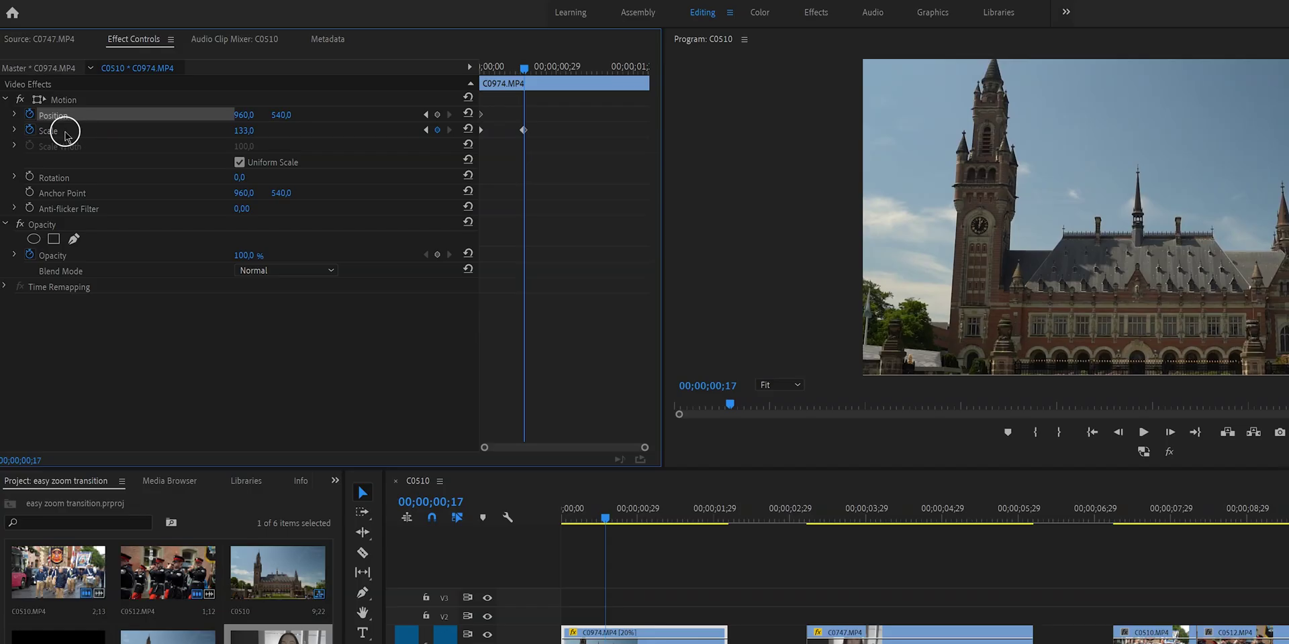
pyautogui.click(14, 131)
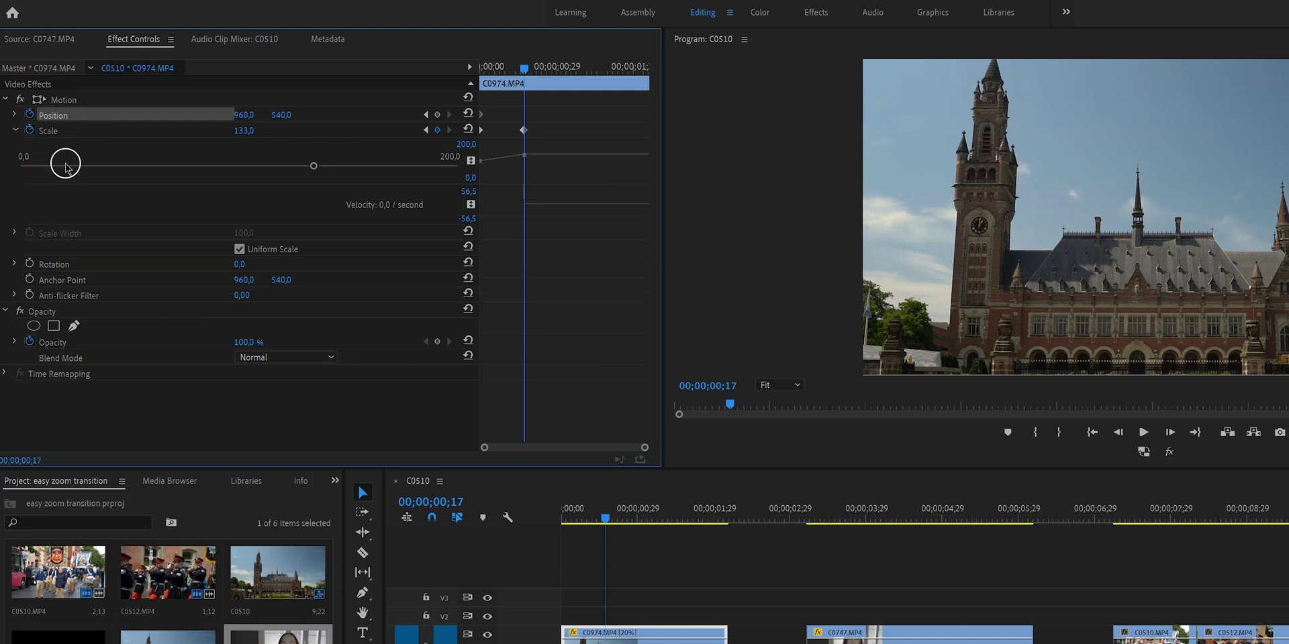
pyautogui.moveTo(313, 166); pyautogui.dragTo(265, 146)
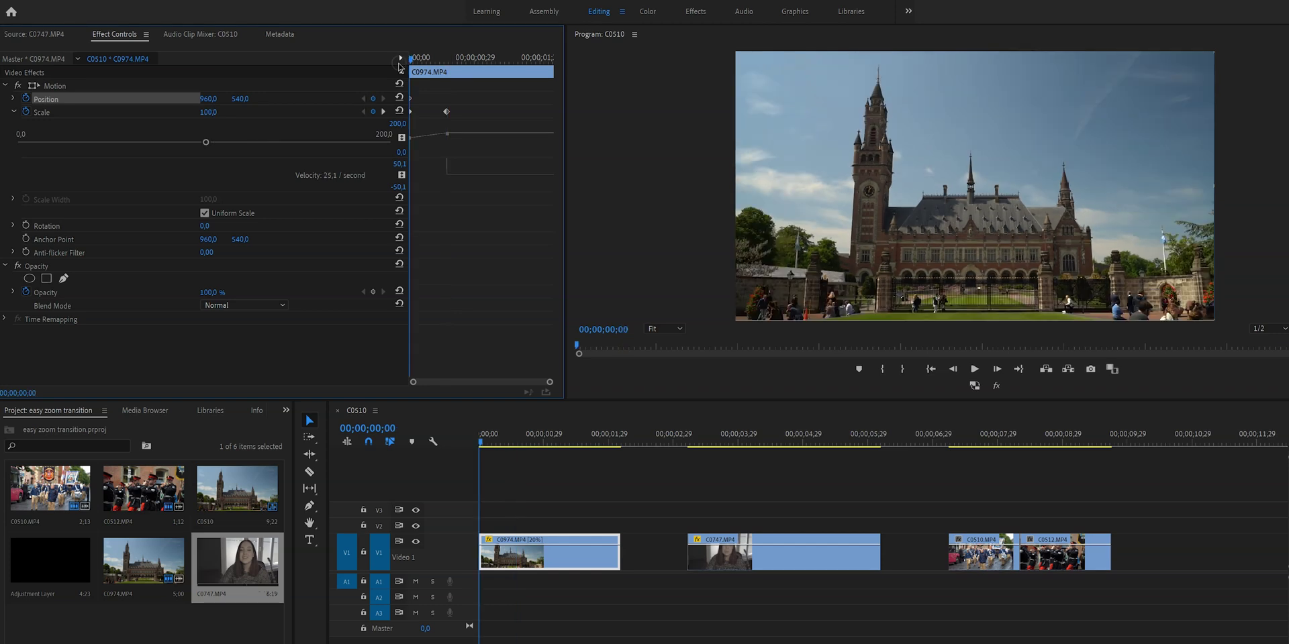
# Step: Move the zoom-end keyframe later, preview the zoom, and return the playhead to the clip start
pyautogui.moveTo(430, 74); pyautogui.dragTo(516, 115)
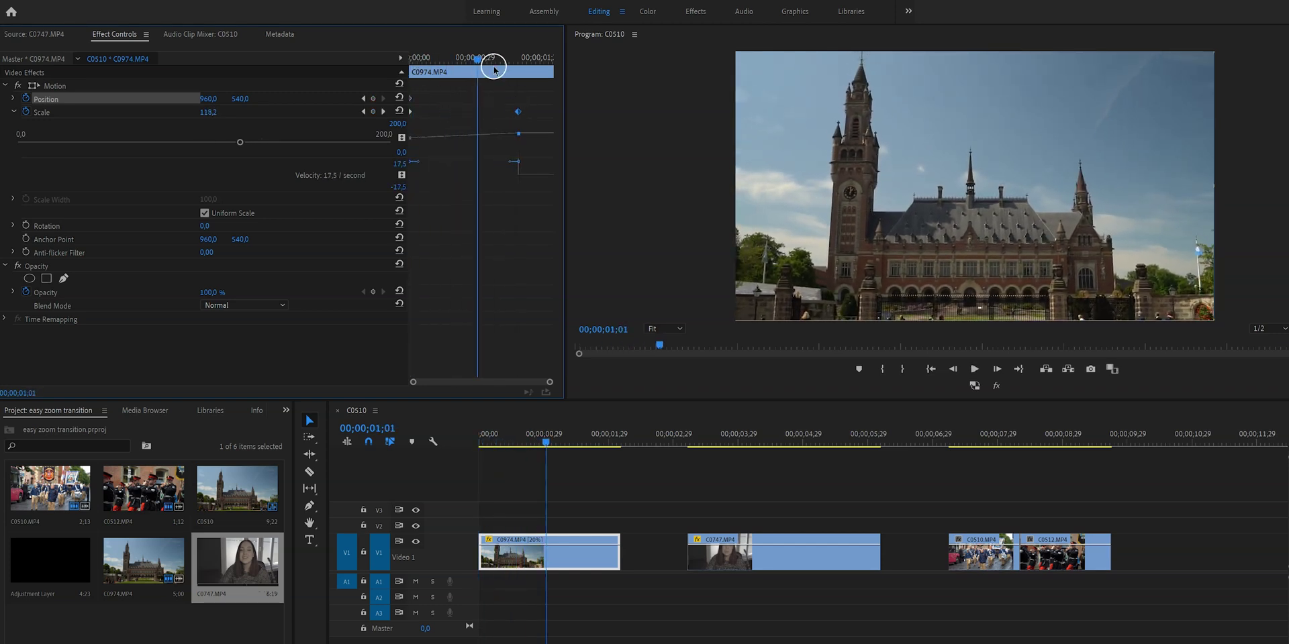
pyautogui.moveTo(484, 60); pyautogui.dragTo(414, 73)
pyautogui.press('space')
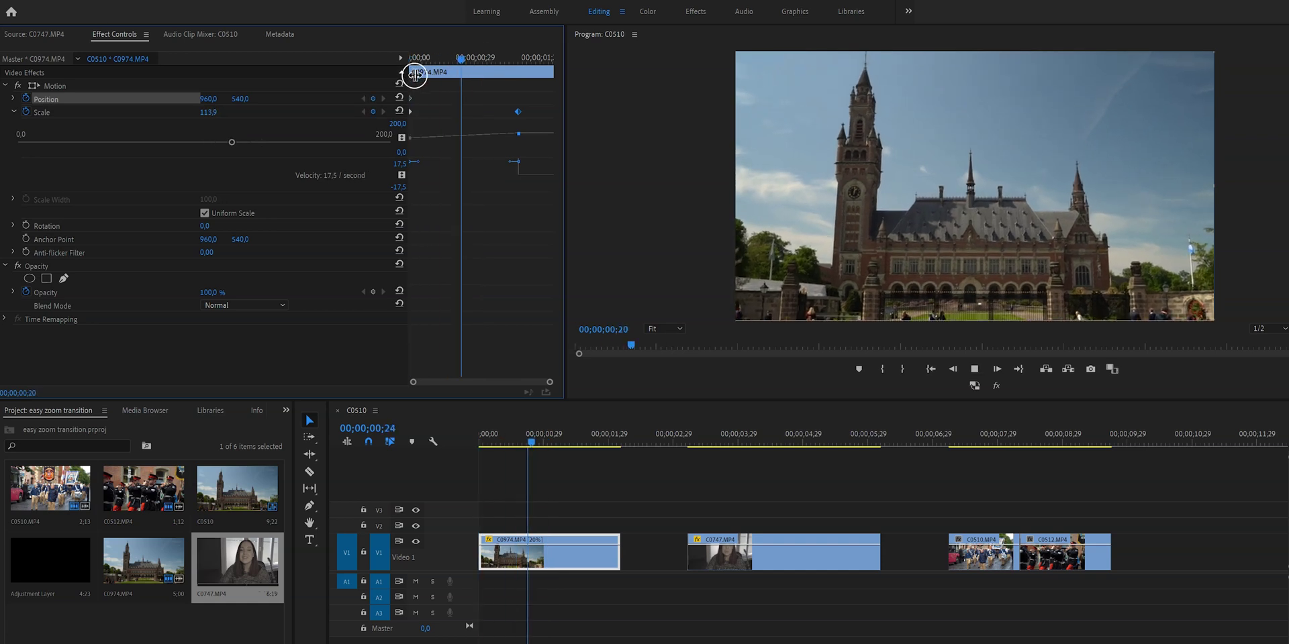
pyautogui.press('space')
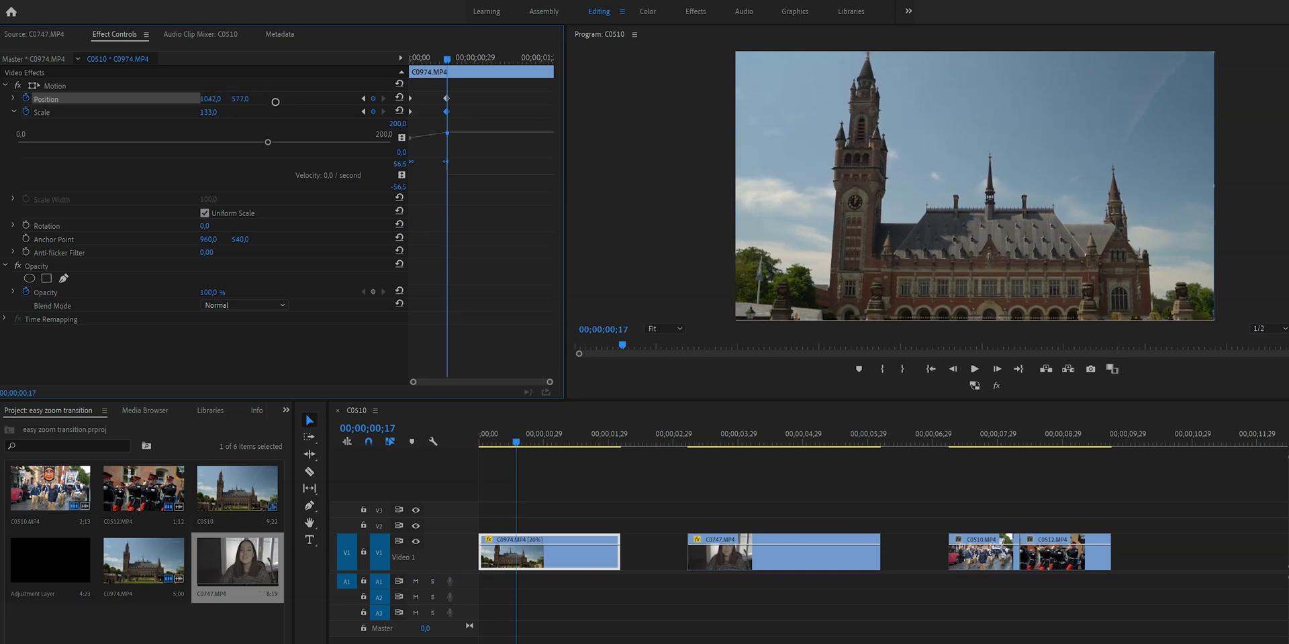
pyautogui.moveTo(447, 58); pyautogui.dragTo(410, 58)
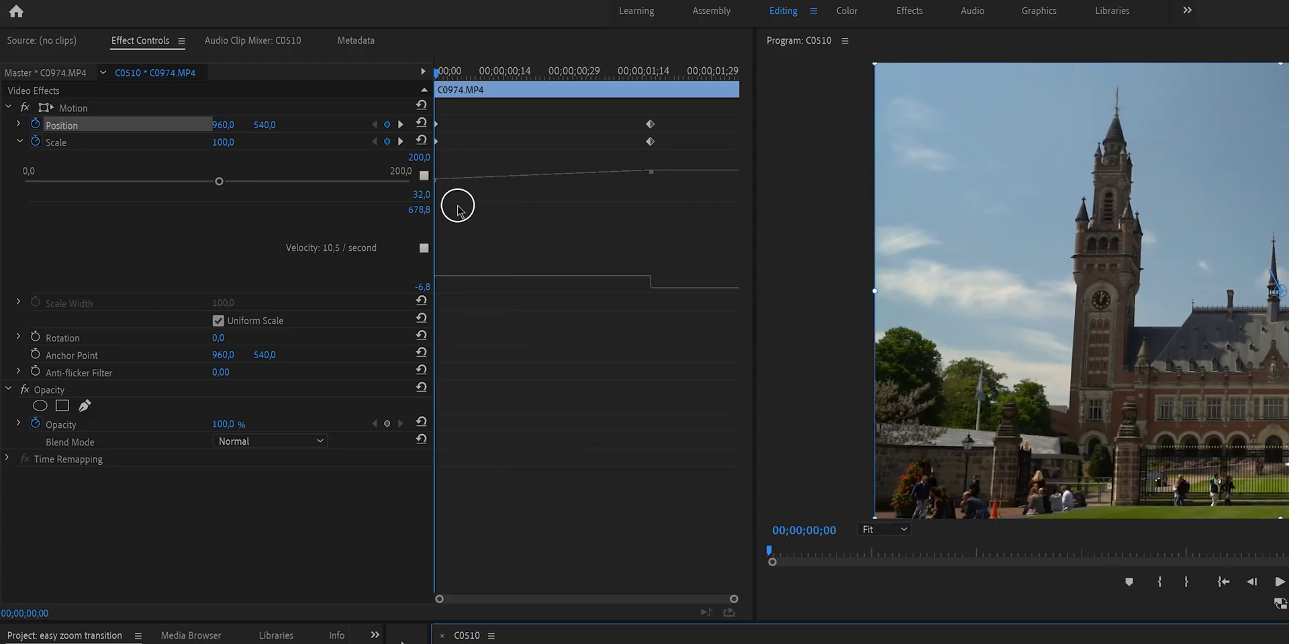
# Step: Shift the opening Position and Scale keyframes slightly later and set them to Ease In
pyautogui.click(443, 149)
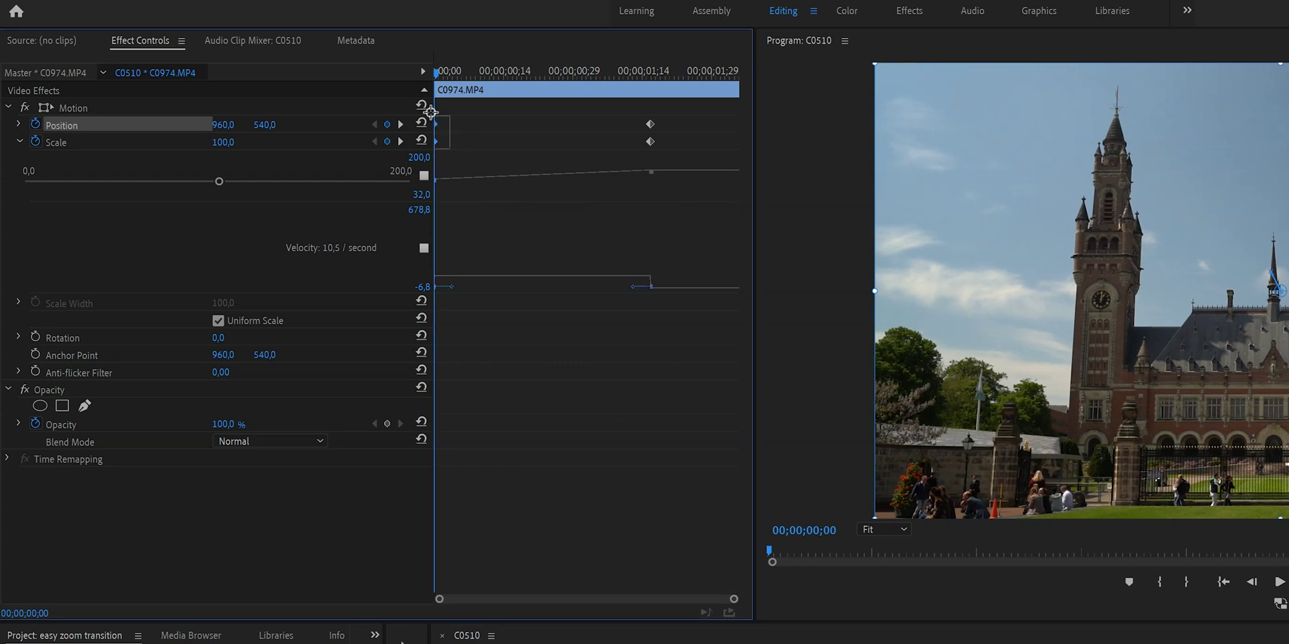
pyautogui.moveTo(442, 126)
pyautogui.mouseDown()
pyautogui.moveTo(473, 127)
pyautogui.moveTo(463, 120)
pyautogui.mouseUp()
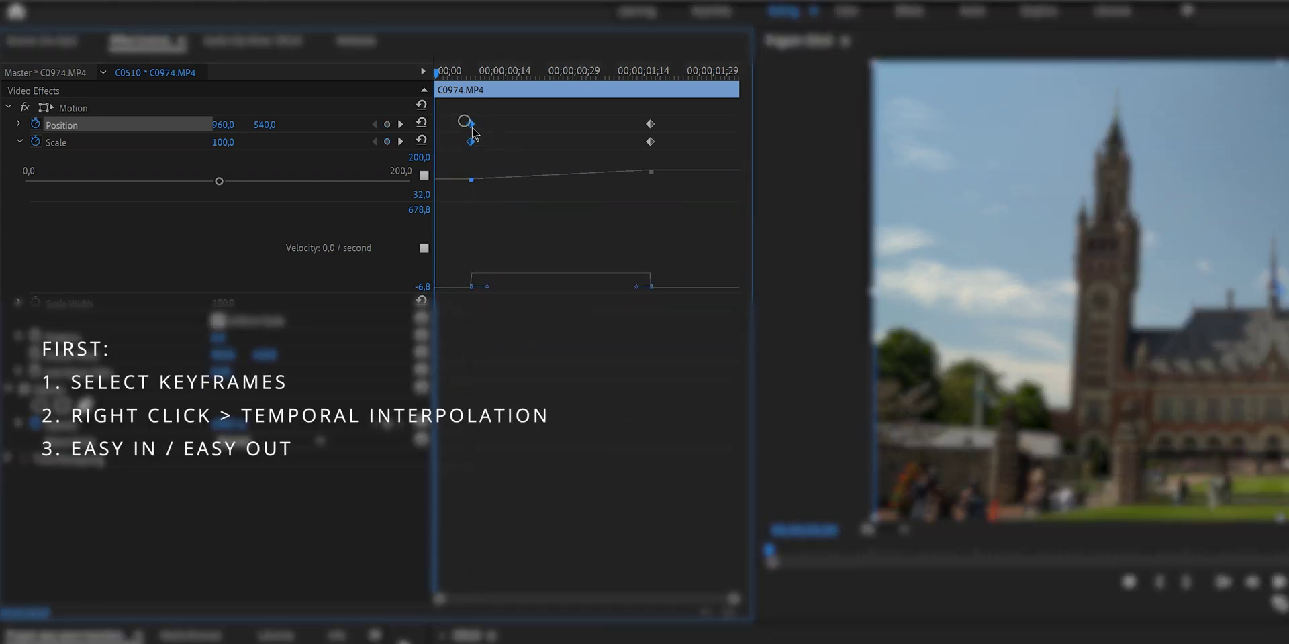
pyautogui.rightClick(472, 129)
pyautogui.moveTo(526, 240)
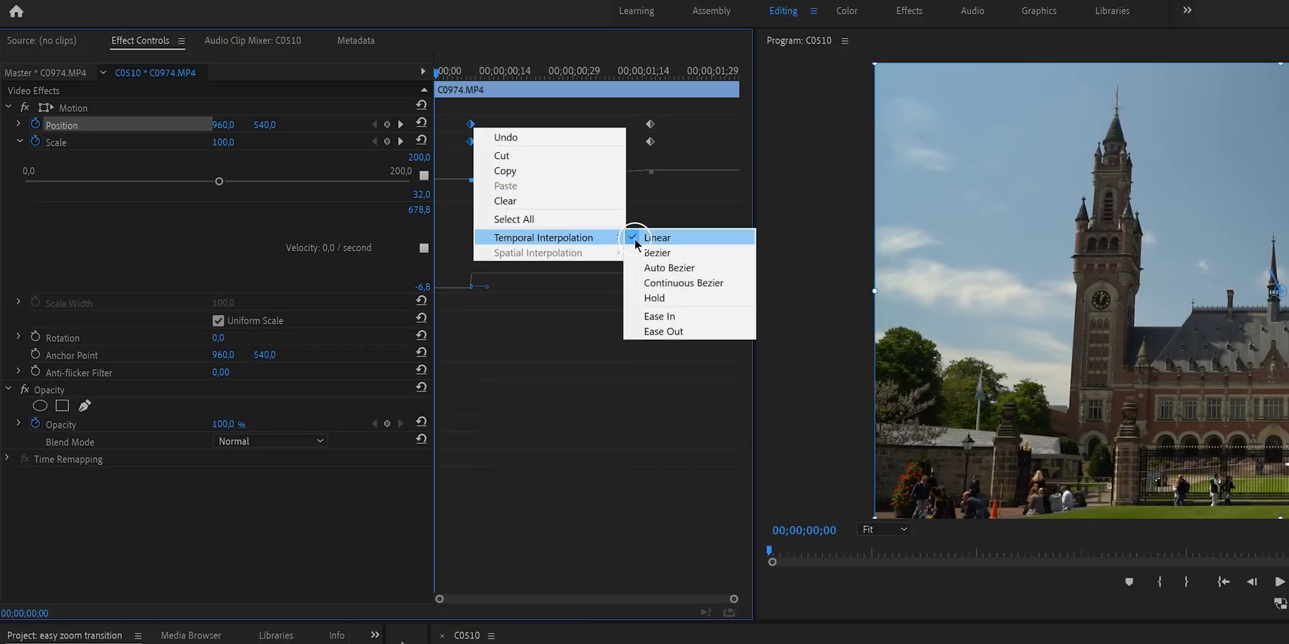
pyautogui.click(654, 317)
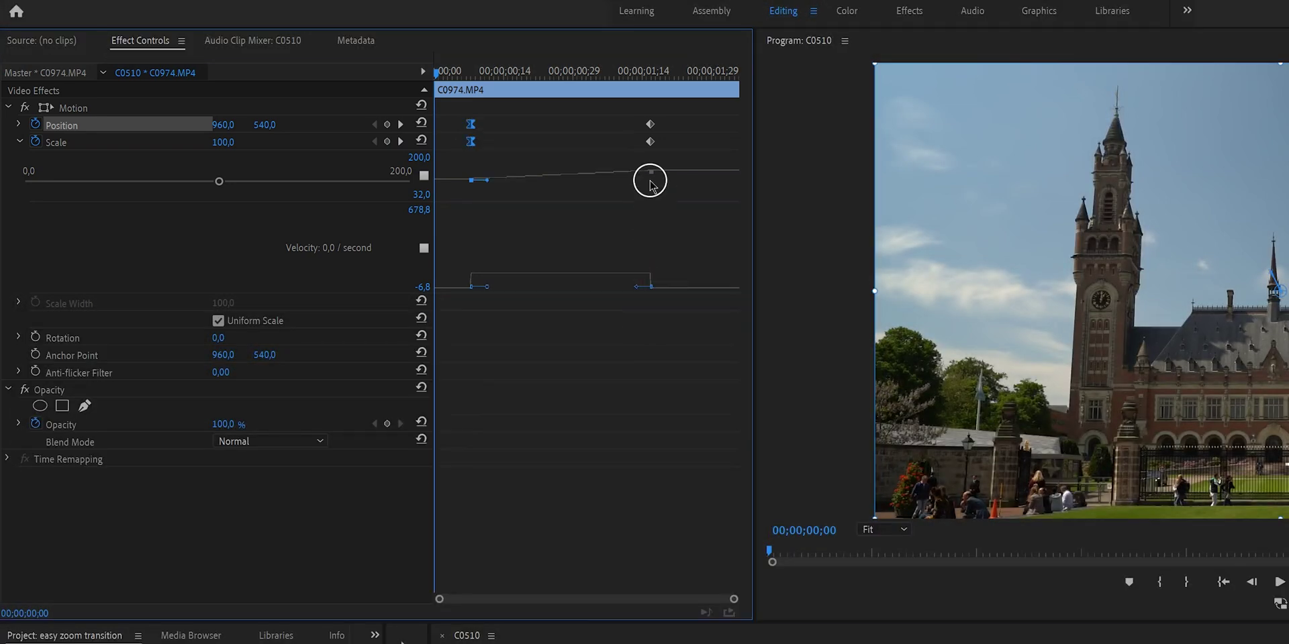
# Step: Set the ending keyframes to Ease Out and bend the Scale speed curve into a bell
pyautogui.moveTo(633, 113); pyautogui.dragTo(672, 153)
pyautogui.rightClick(652, 139)
pyautogui.moveTo(715, 250)
pyautogui.click(840, 343)
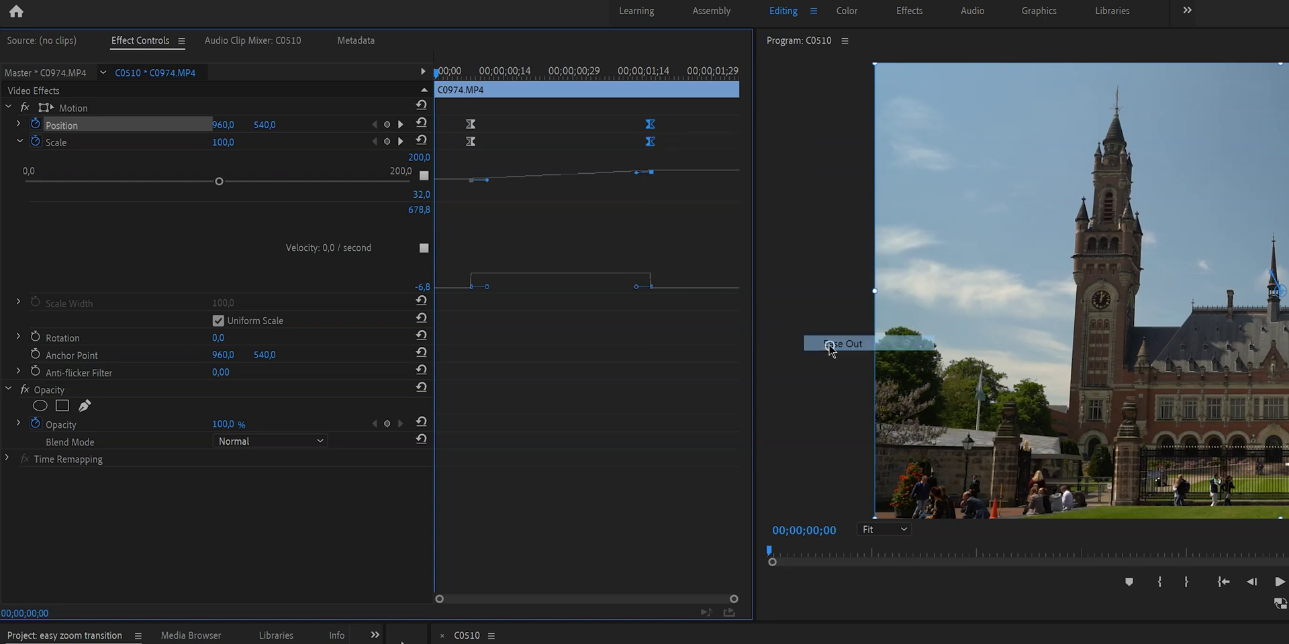
pyautogui.click(617, 292)
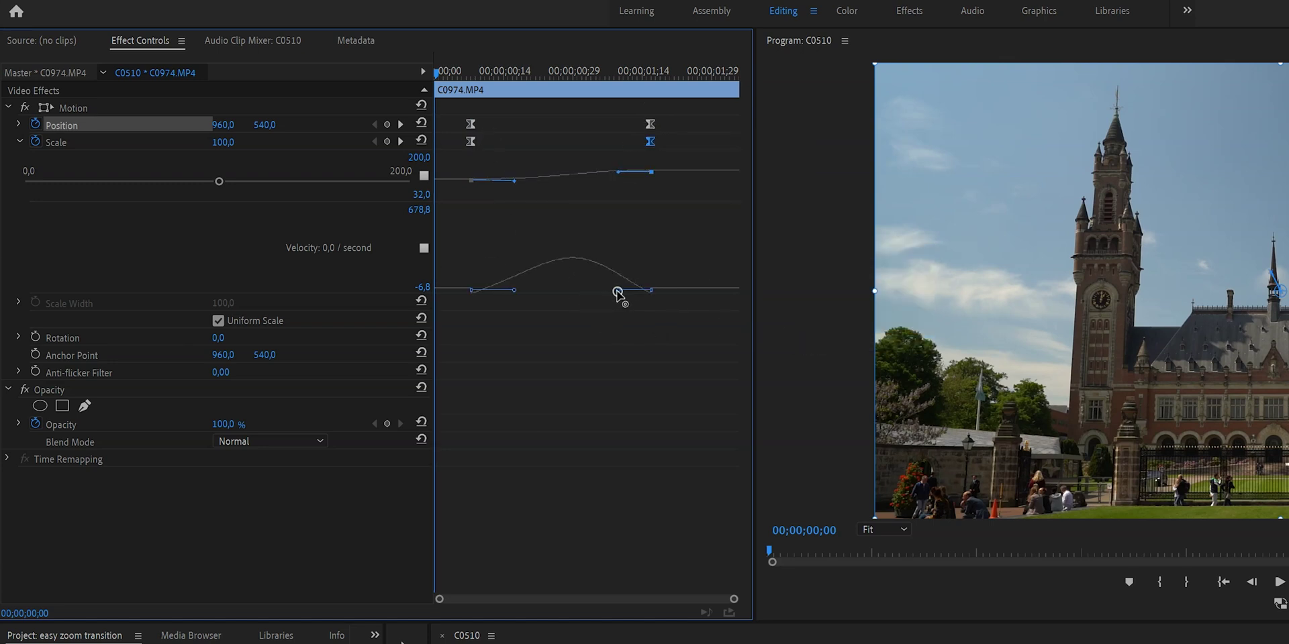
pyautogui.moveTo(611, 290); pyautogui.dragTo(615, 293)
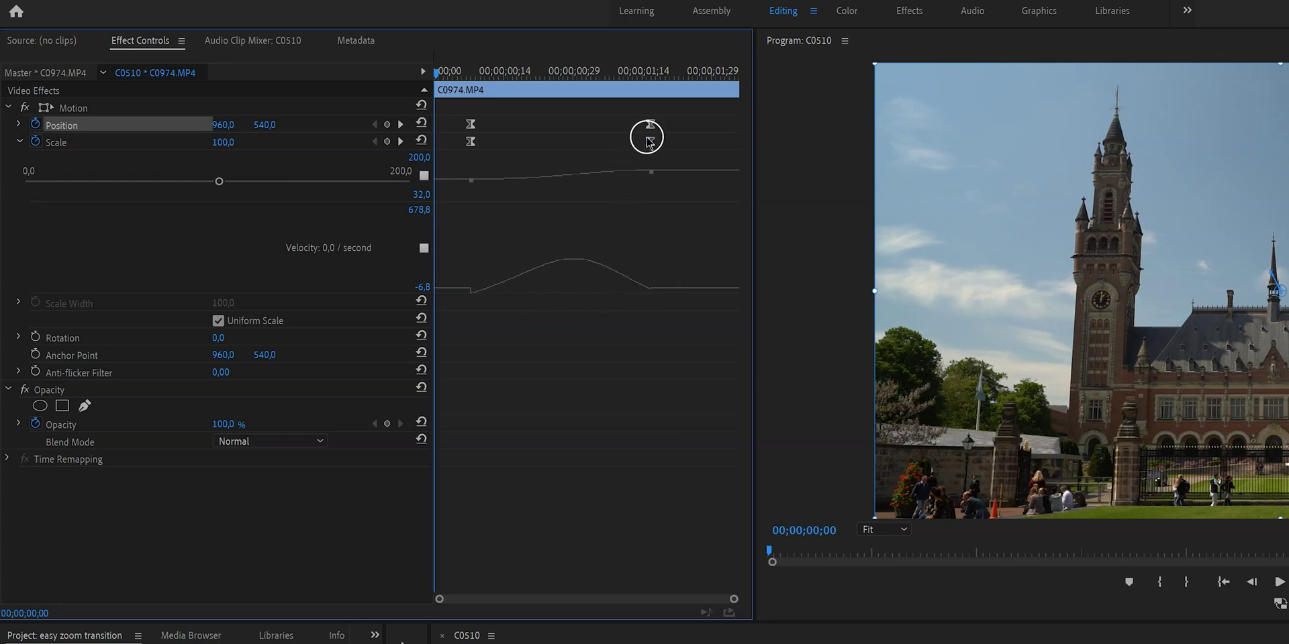
pyautogui.moveTo(514, 290); pyautogui.dragTo(519, 288)
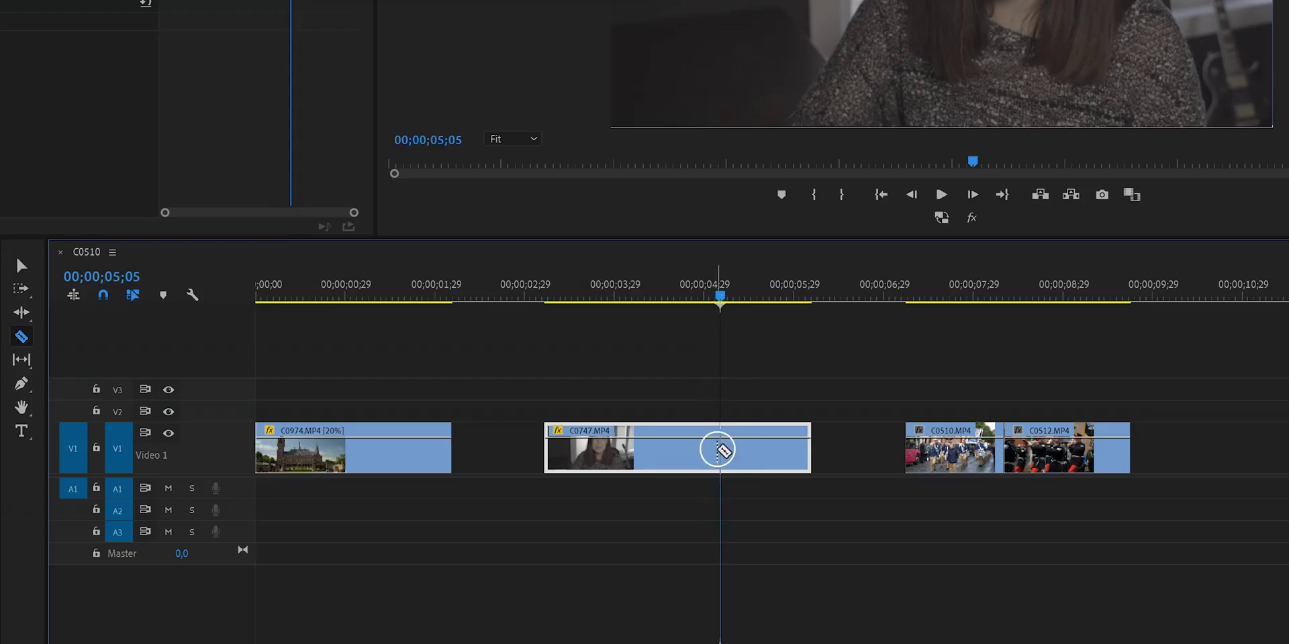
# Step: Razor-cut C0747.MP4 at 00;00;05;05 and set the second part's Scale to 61
pyautogui.click(719, 450)
pyautogui.press('v')
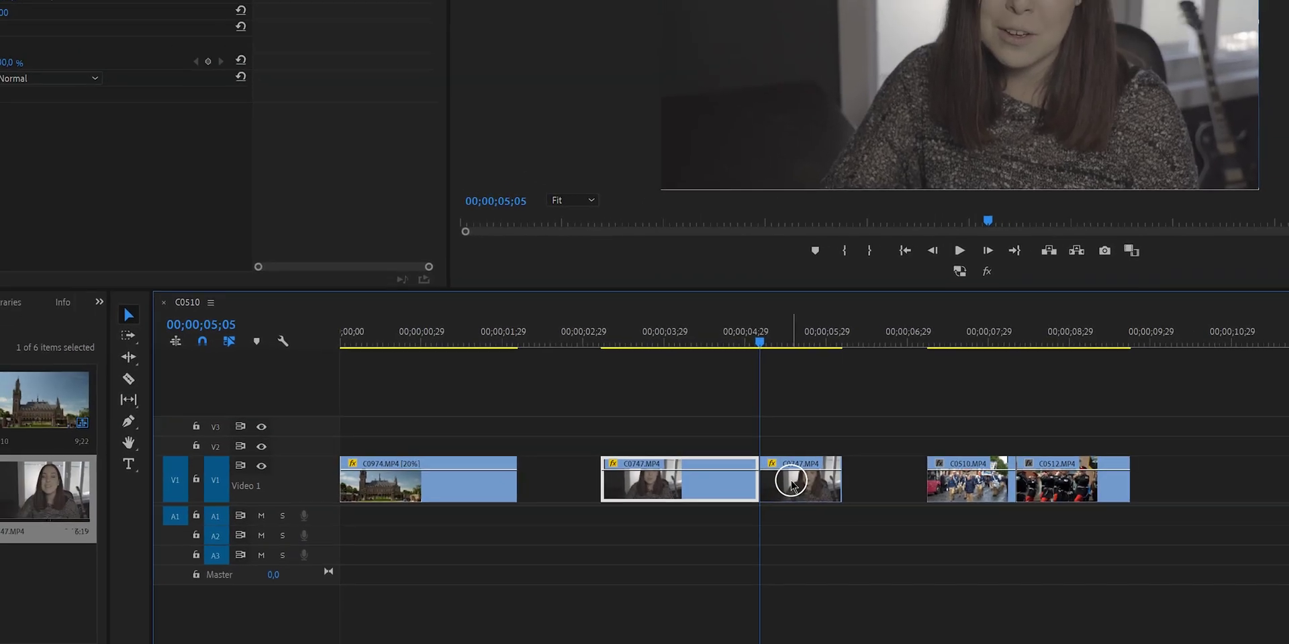
pyautogui.click(790, 483)
pyautogui.click(771, 341)
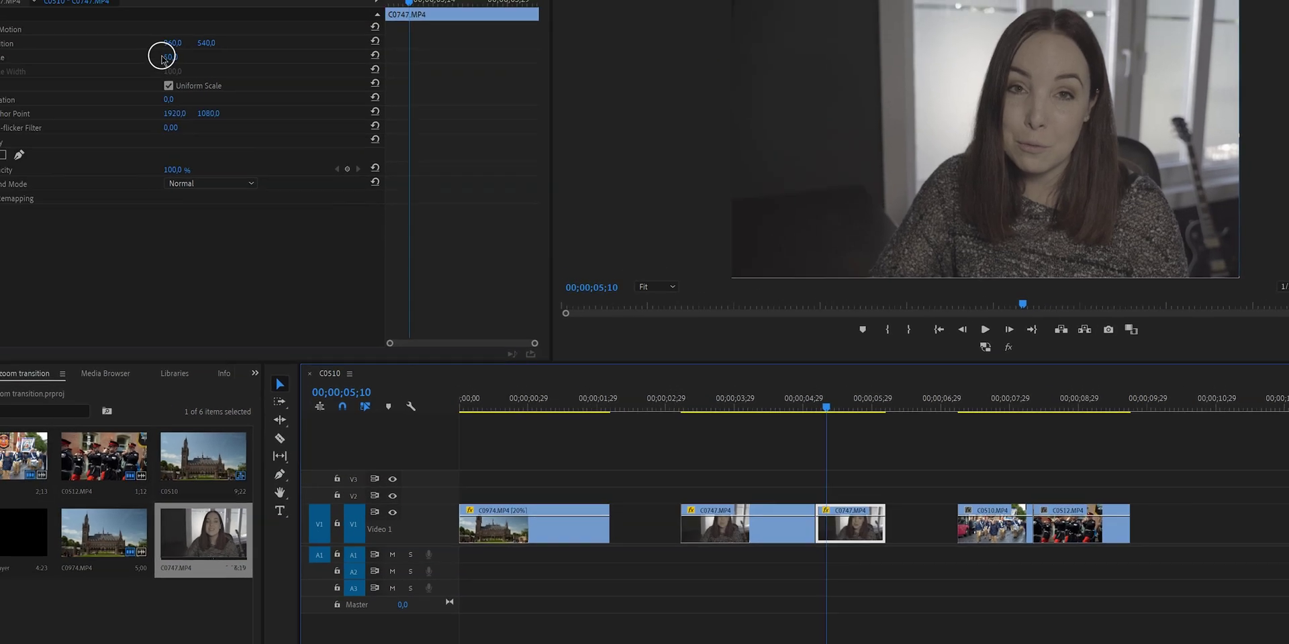
pyautogui.moveTo(161, 57); pyautogui.dragTo(114, 49)
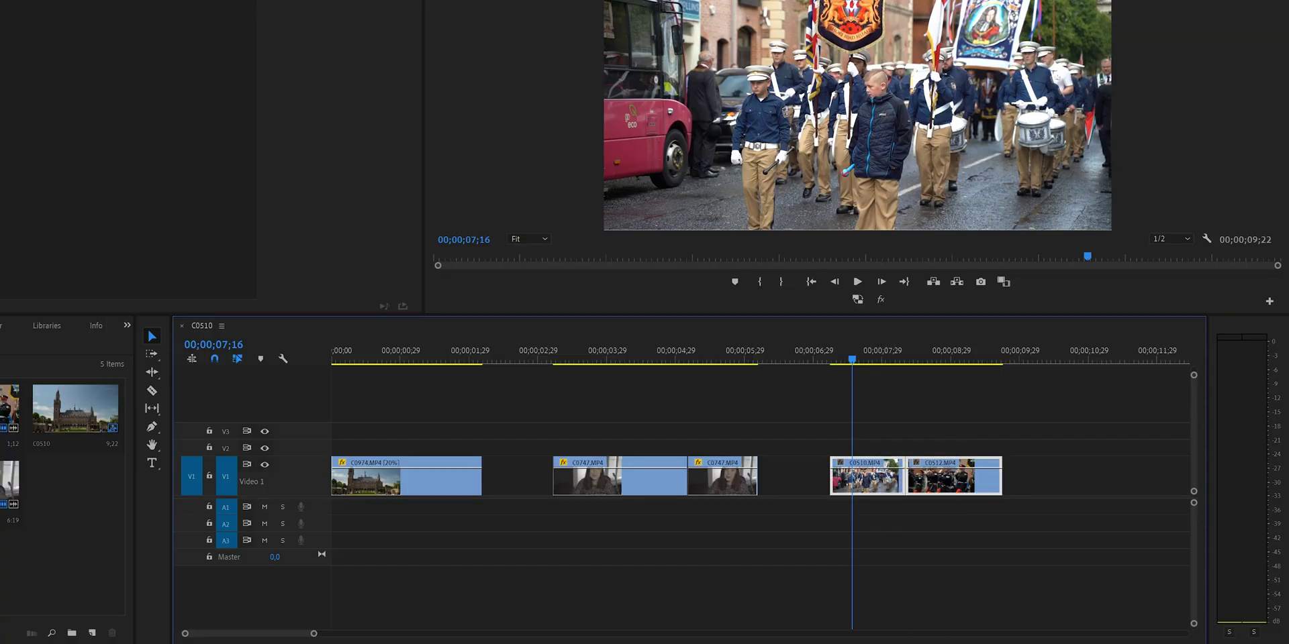
# Step: With the playhead on C0510.MP4, create a new 1920x1080 Adjustment Layer in the Project panel
pyautogui.moveTo(856, 358); pyautogui.dragTo(961, 357)
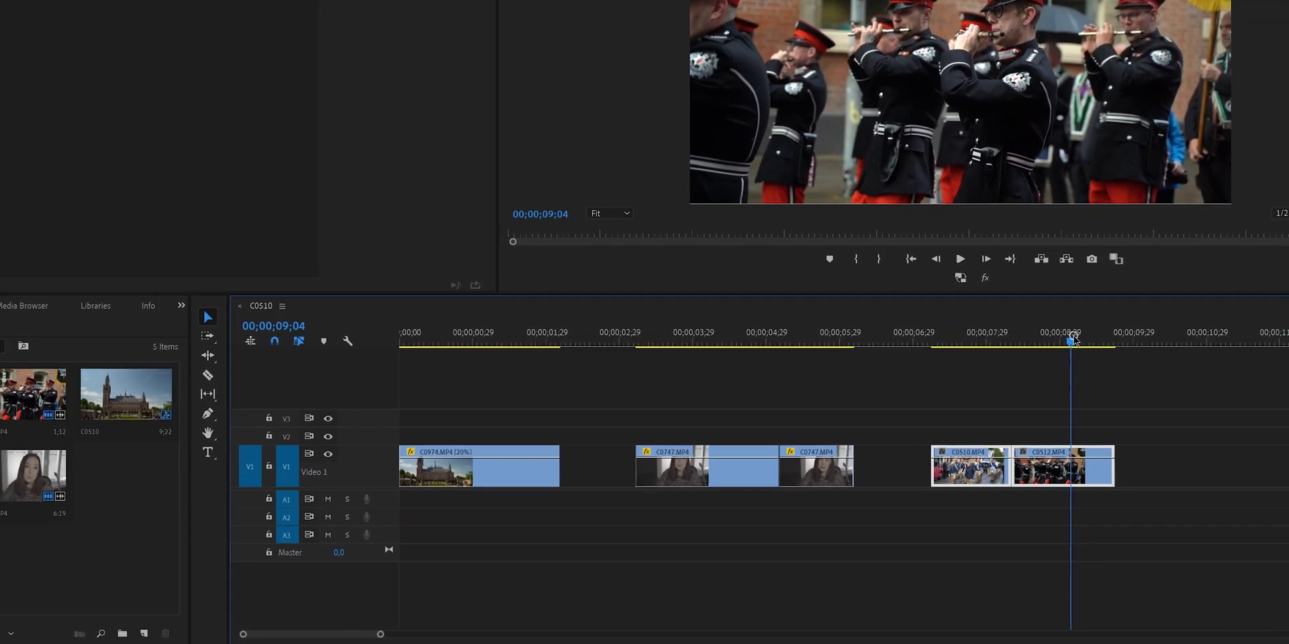
pyautogui.moveTo(1072, 340); pyautogui.dragTo(975, 340)
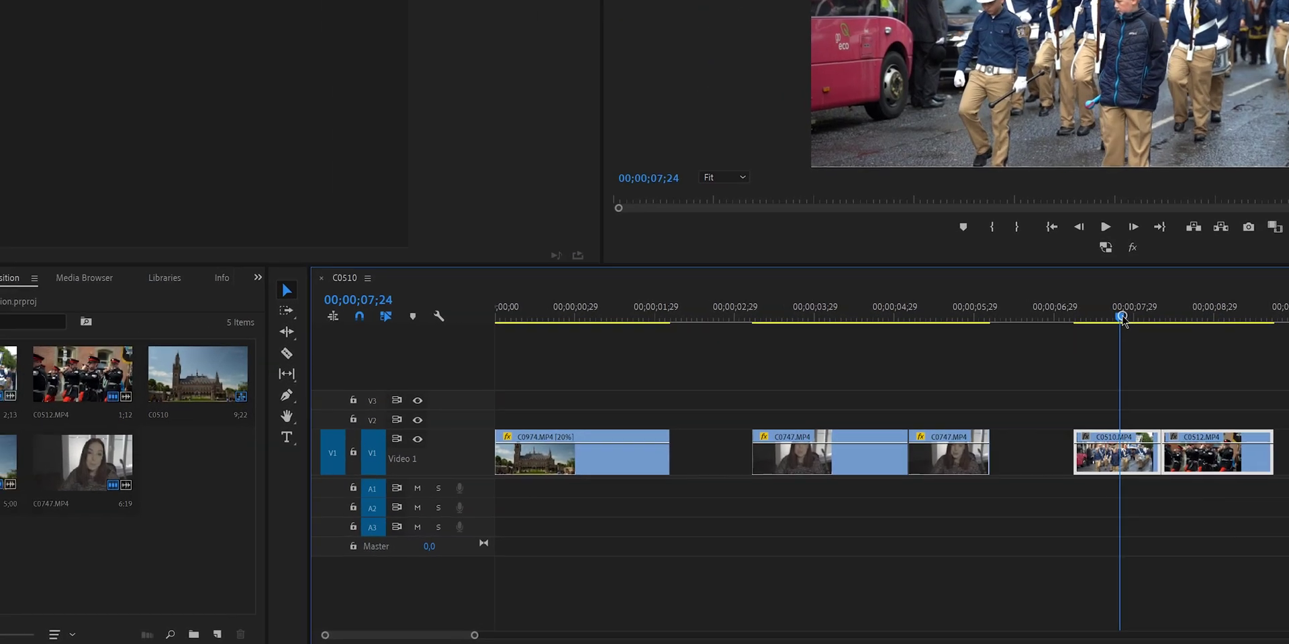
pyautogui.click(292, 635)
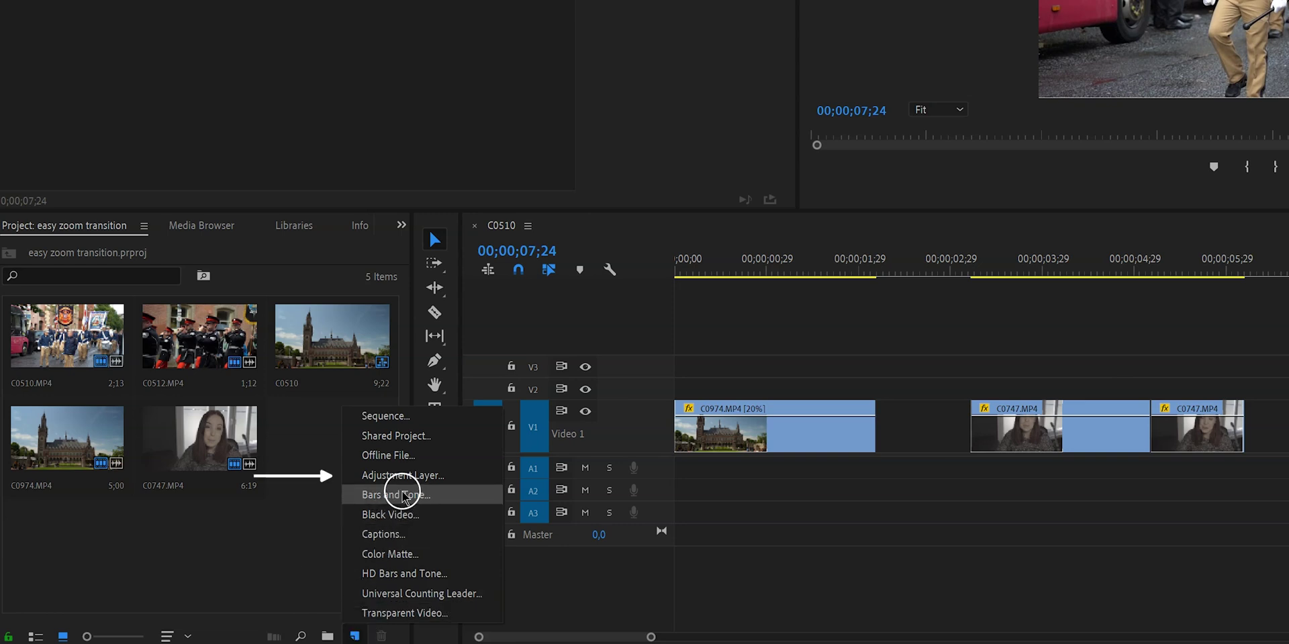
pyautogui.click(410, 476)
pyautogui.rightClick(354, 513)
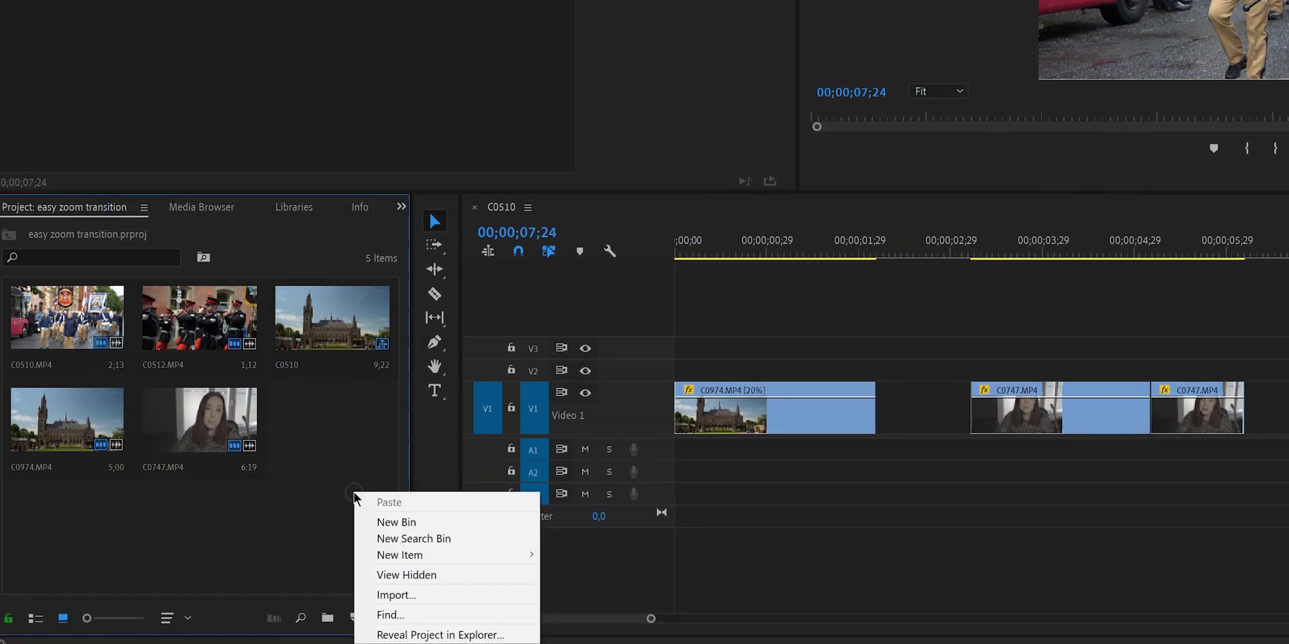
pyautogui.moveTo(426, 567)
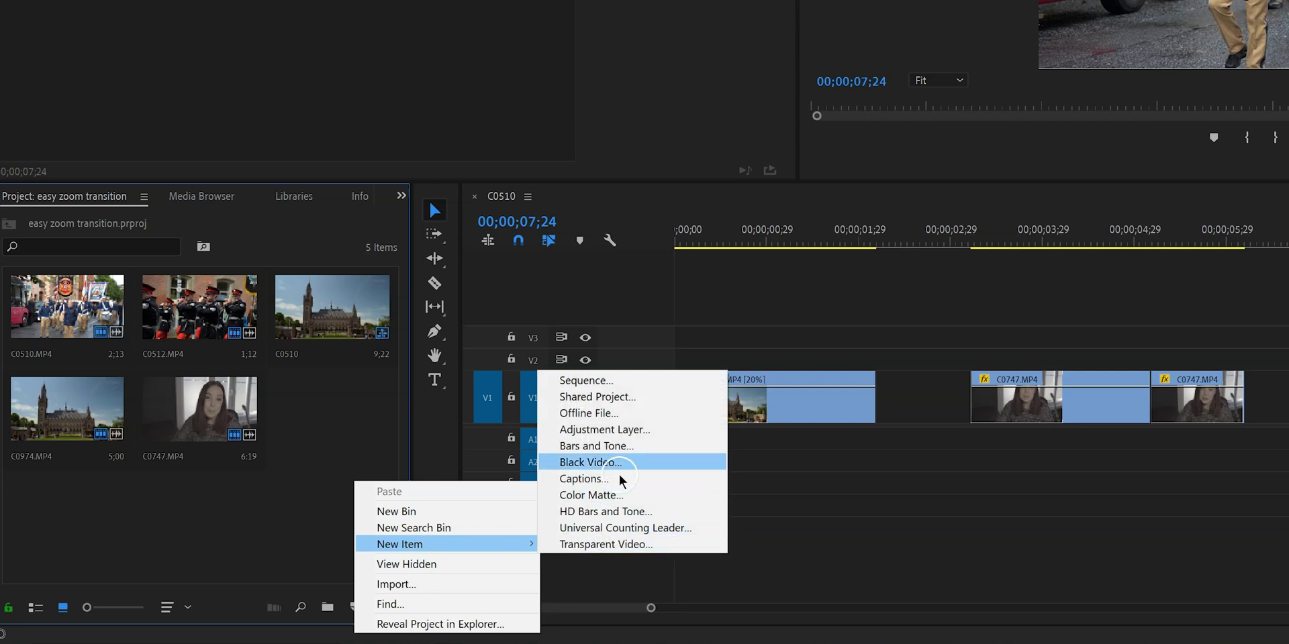
pyautogui.click(616, 430)
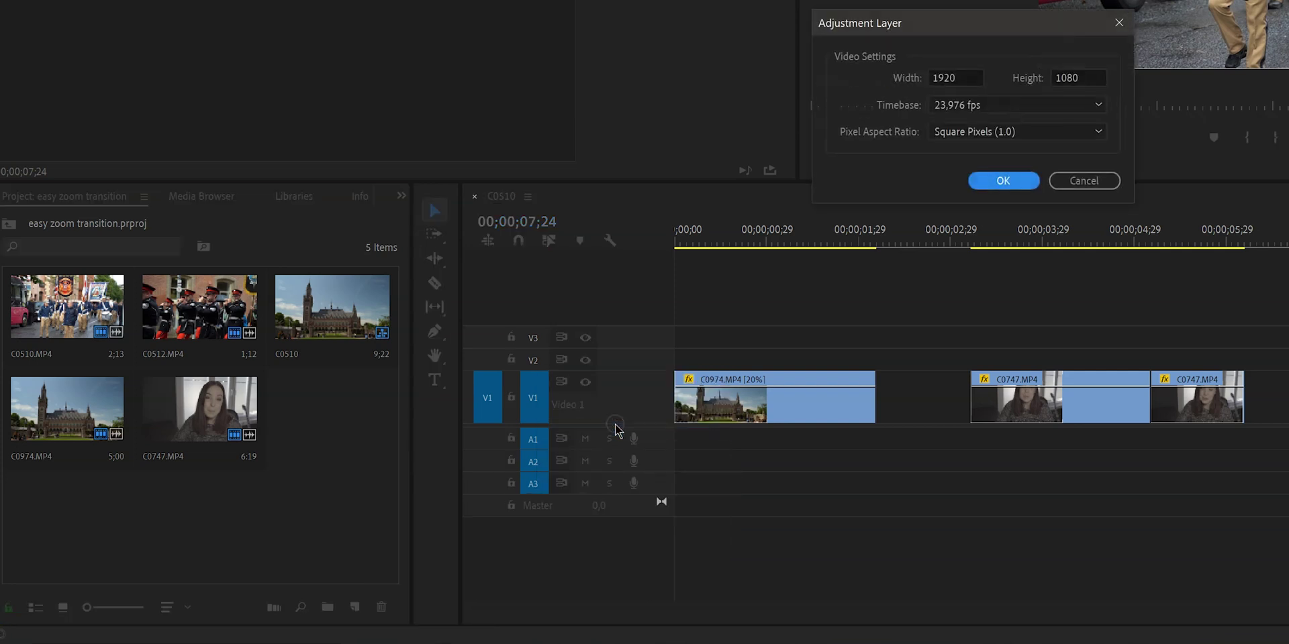
pyautogui.press('Return')
# Step: Place the Adjustment Layer on V2 at the playhead over the C0510–C0512 cut, trimming its start later
pyautogui.moveTo(332, 410); pyautogui.dragTo(1087, 310)
pyautogui.moveTo(798, 404); pyautogui.dragTo(977, 413)
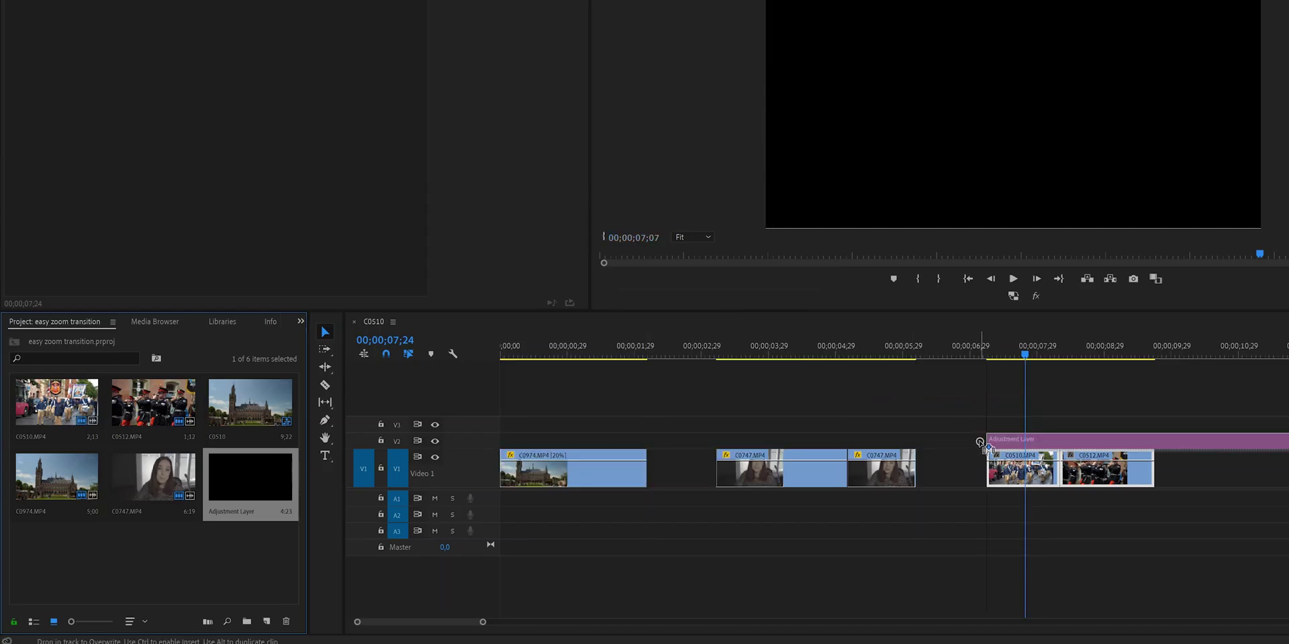
pyautogui.moveTo(1026, 440); pyautogui.dragTo(1027, 440)
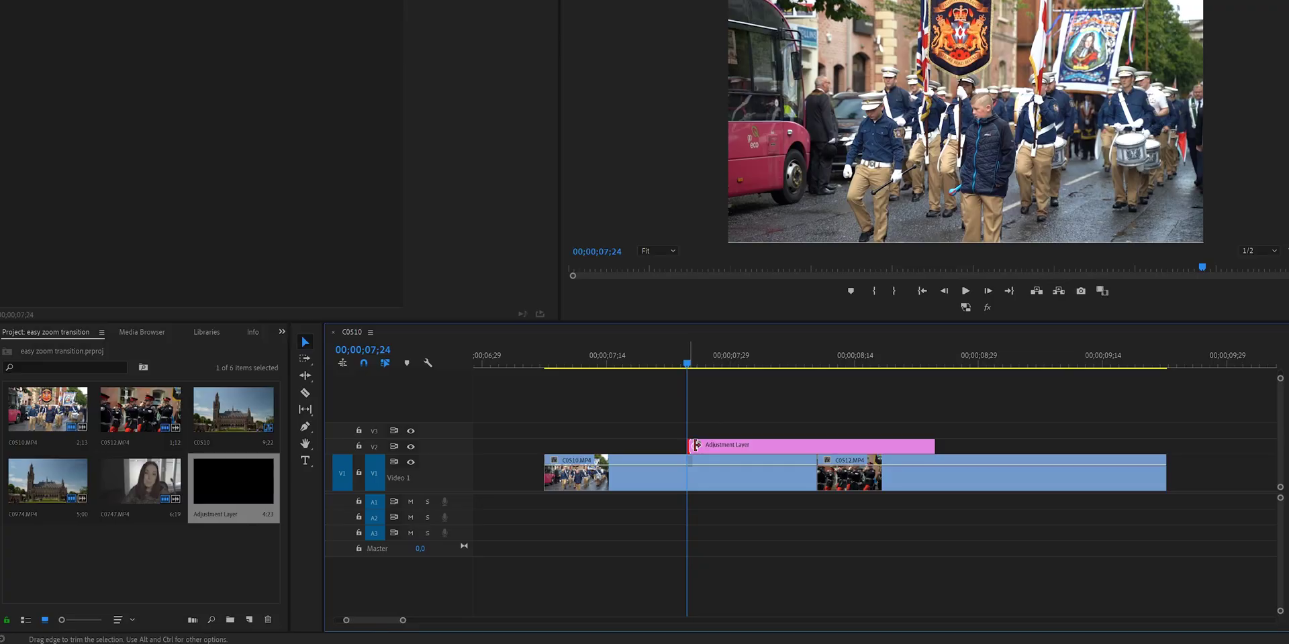
pyautogui.moveTo(696, 444); pyautogui.dragTo(762, 440)
# Step: Trim both ends of the adjustment layer, then Alt-drag a shorter copy beneath it starting at C0512.MP4
pyautogui.click(891, 452)
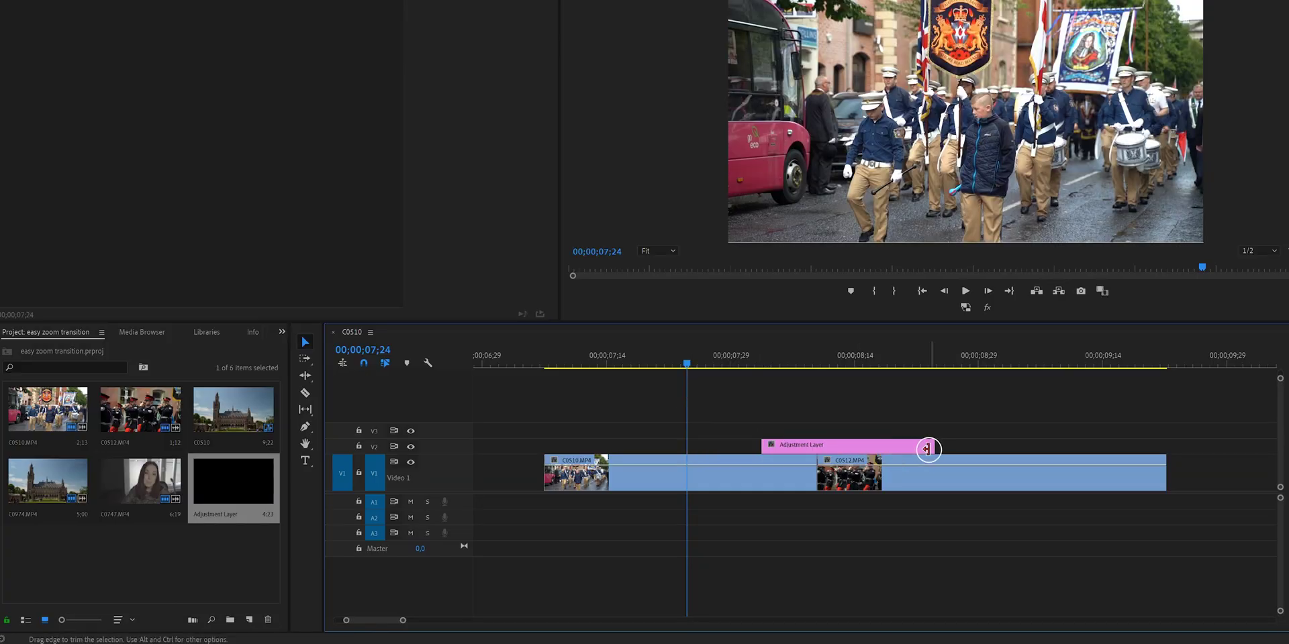
pyautogui.moveTo(914, 445); pyautogui.dragTo(833, 440)
pyautogui.click(831, 446)
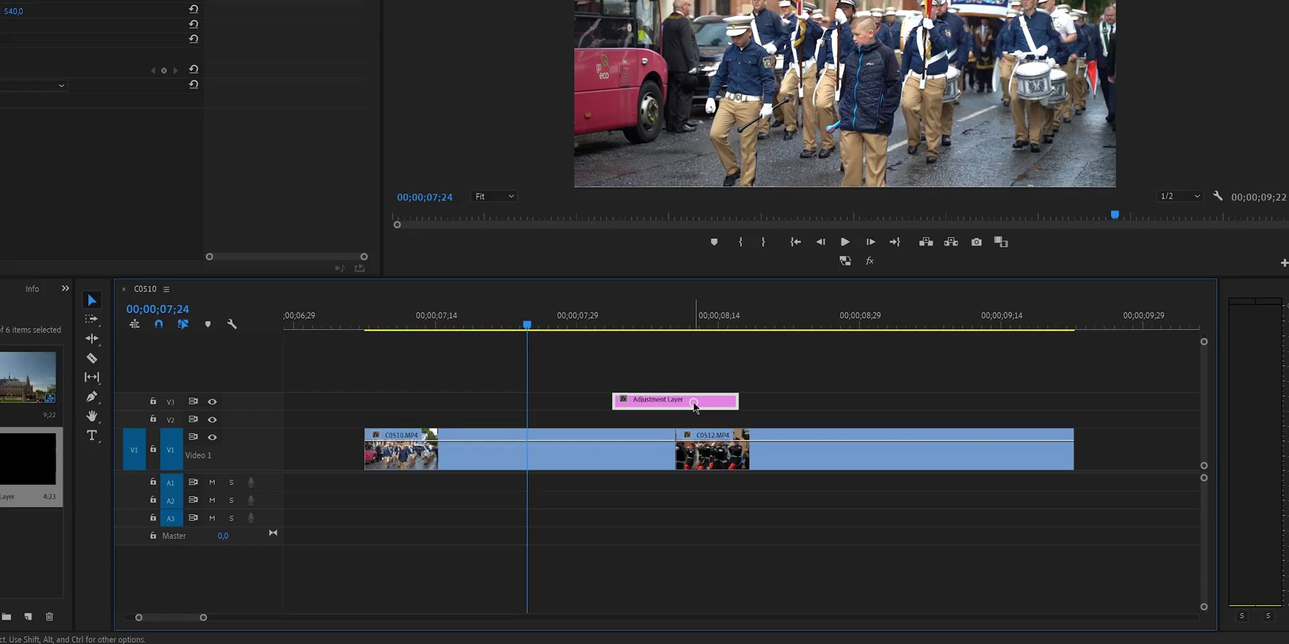
pyautogui.moveTo(694, 407)
pyautogui.mouseDown()
pyautogui.moveTo(697, 421)
pyautogui.moveTo(664, 421)
pyautogui.moveTo(679, 421)
pyautogui.mouseUp()
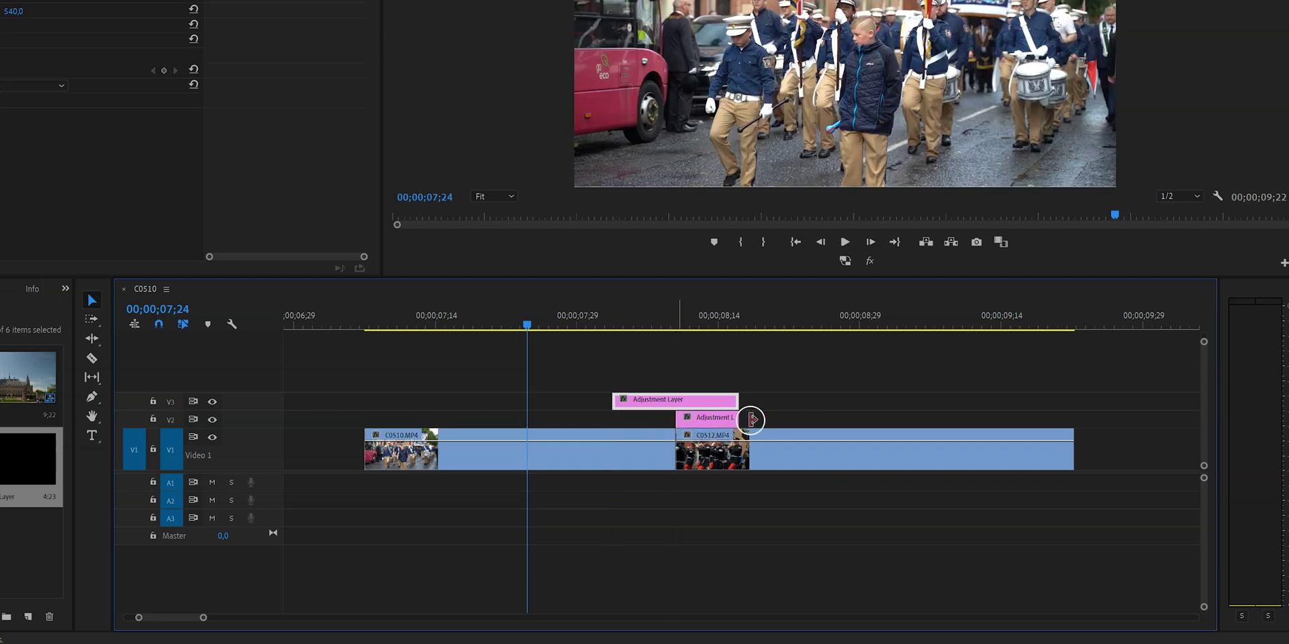
pyautogui.click(770, 423)
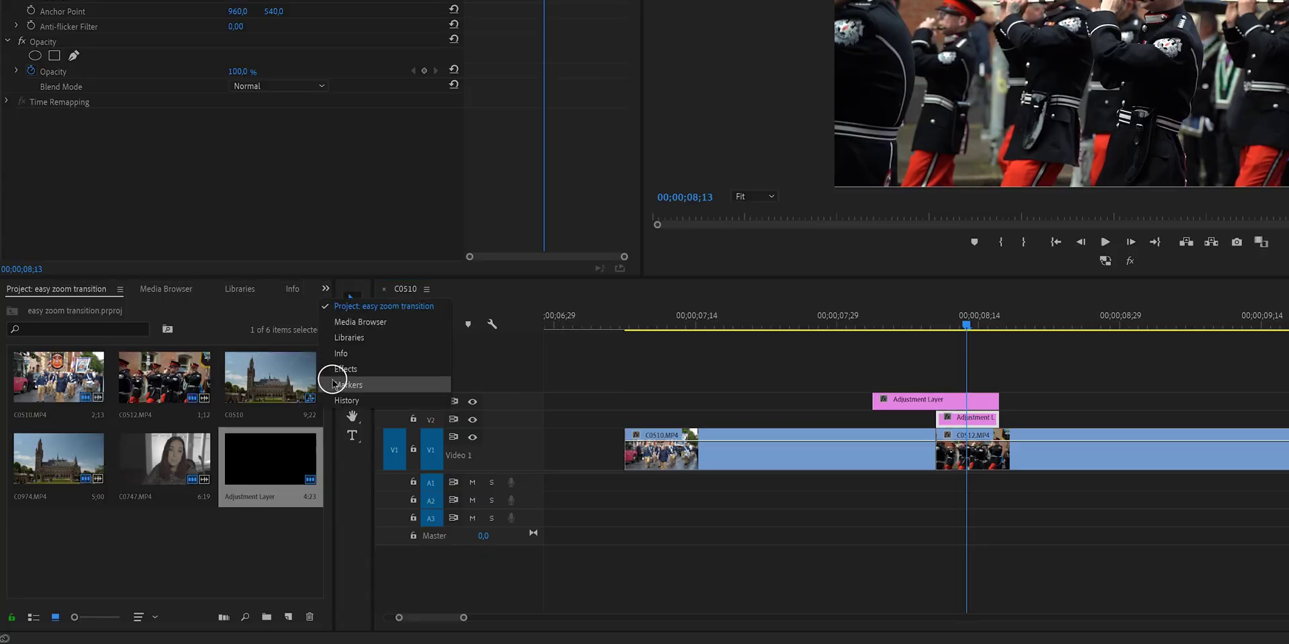
# Step: Apply the Replicate effect to the V2 adjustment layer and set its Count to 3
pyautogui.click(336, 371)
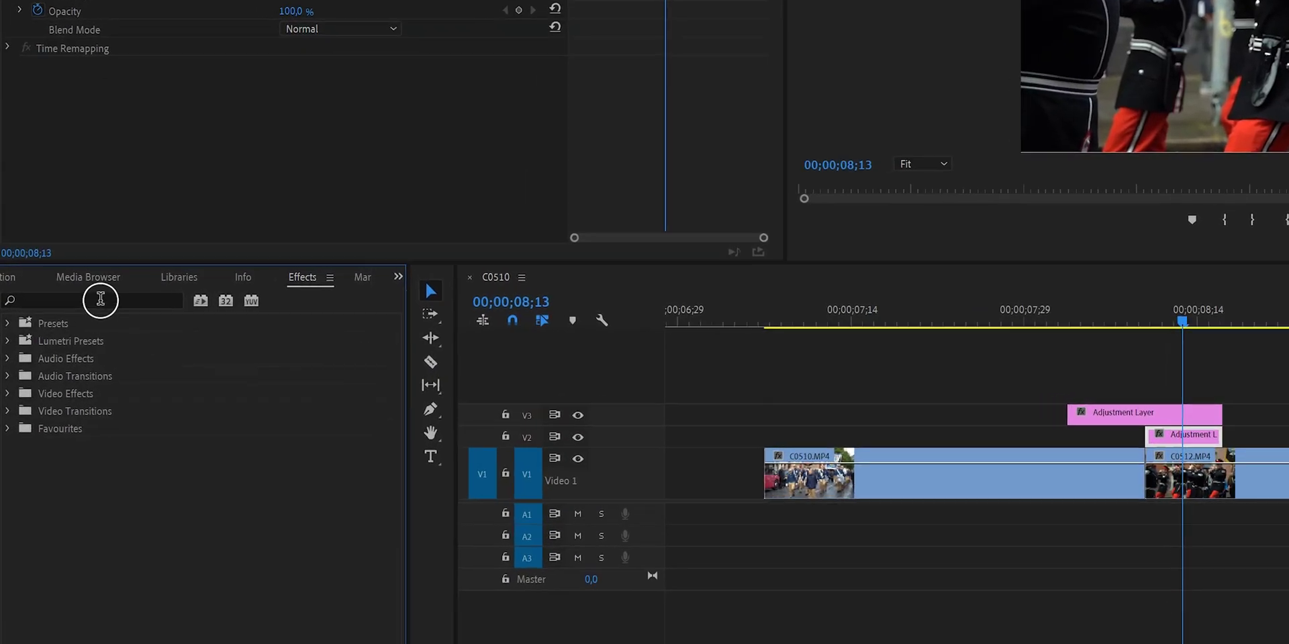
pyautogui.click(100, 299)
pyautogui.write('replicate')
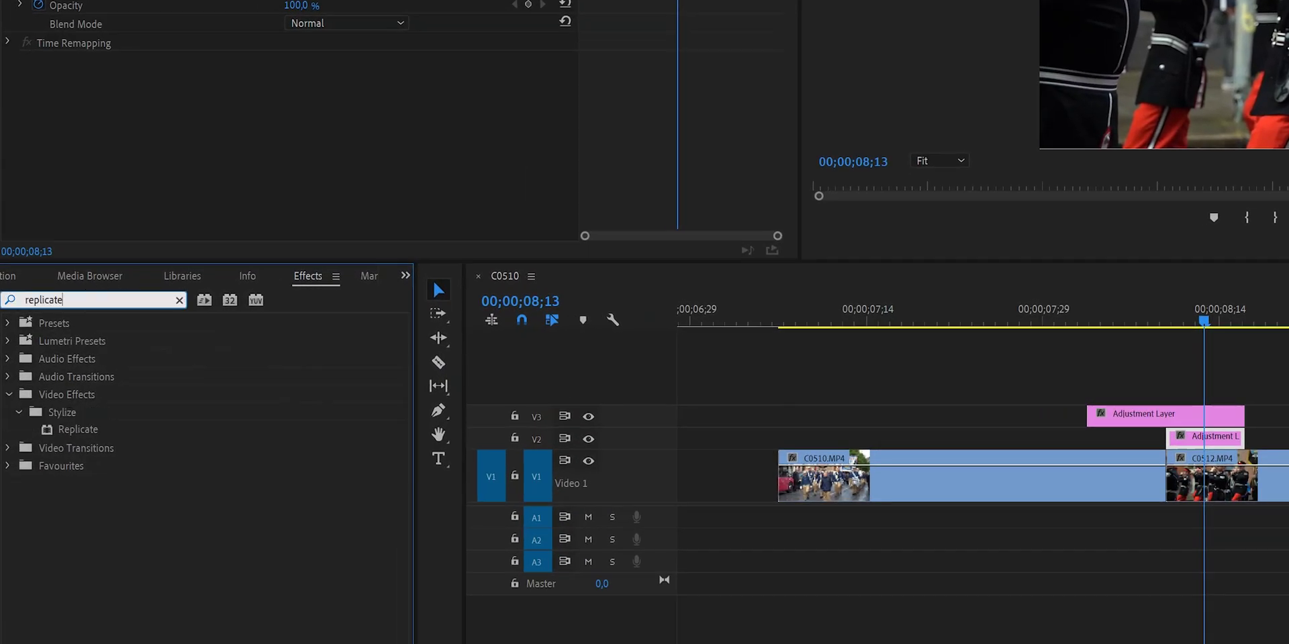
pyautogui.click(75, 429)
pyautogui.moveTo(360, 411); pyautogui.dragTo(1206, 447)
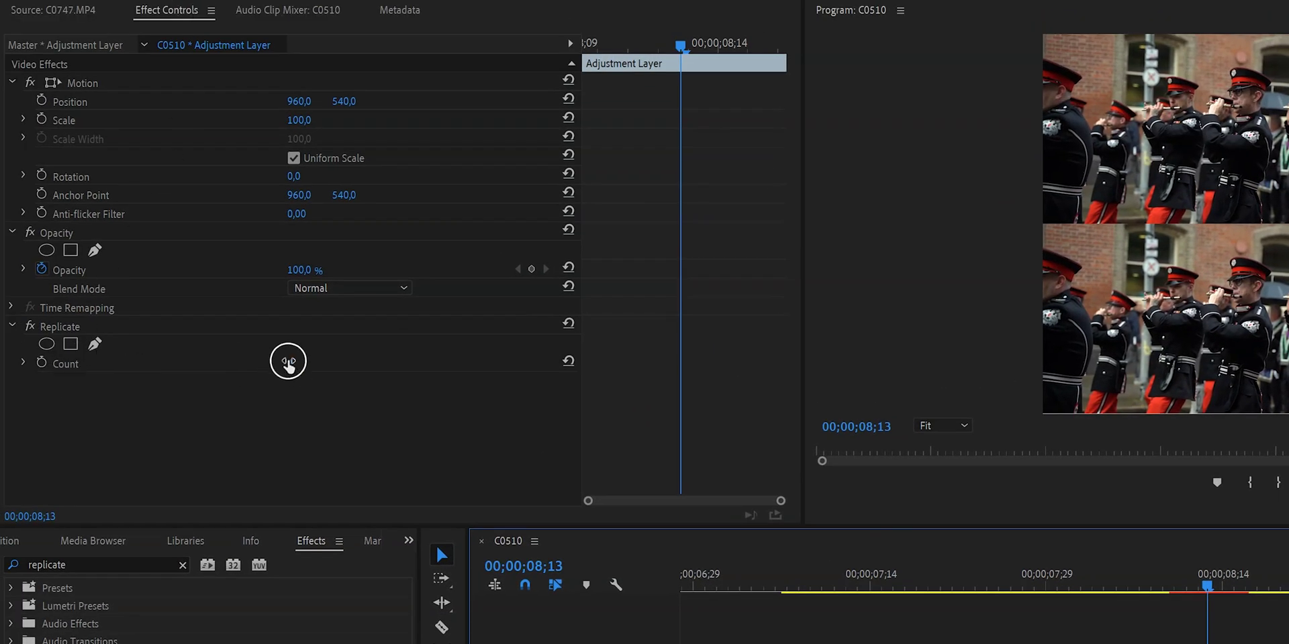
pyautogui.click(289, 363)
pyautogui.write('3')
pyautogui.press('Return')
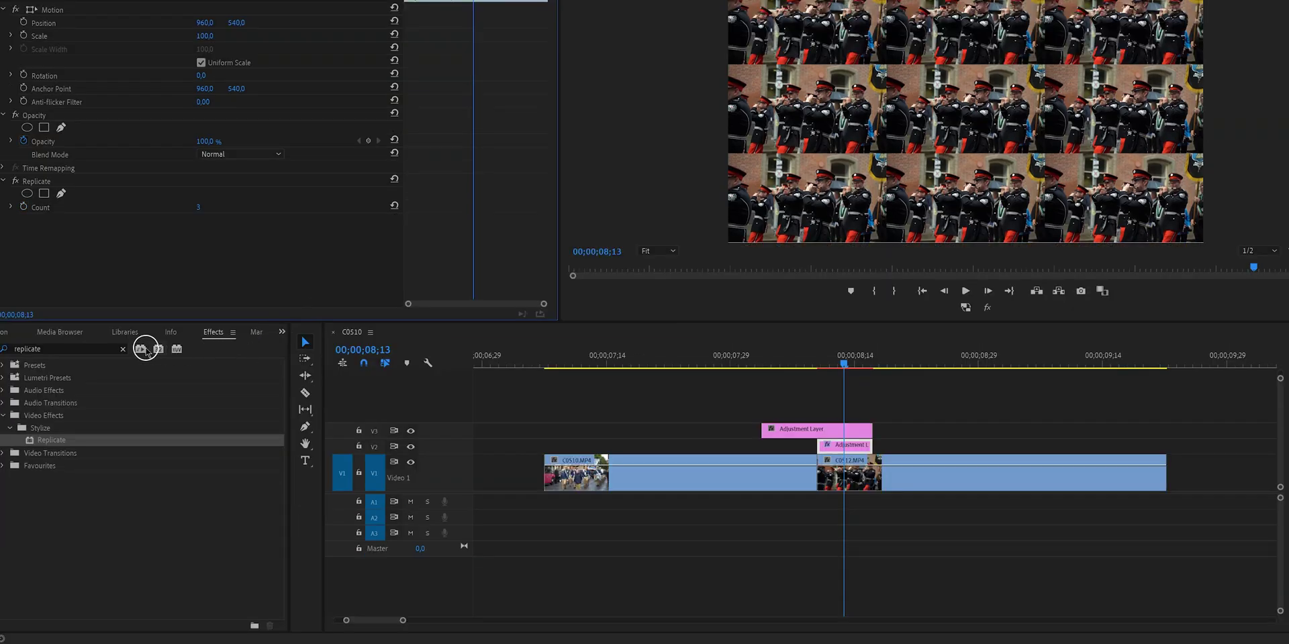
pyautogui.click(123, 349)
# Step: Apply Mirror to the V2 adjustment layer, then copy and paste it to add duplicates
pyautogui.write('mirror')
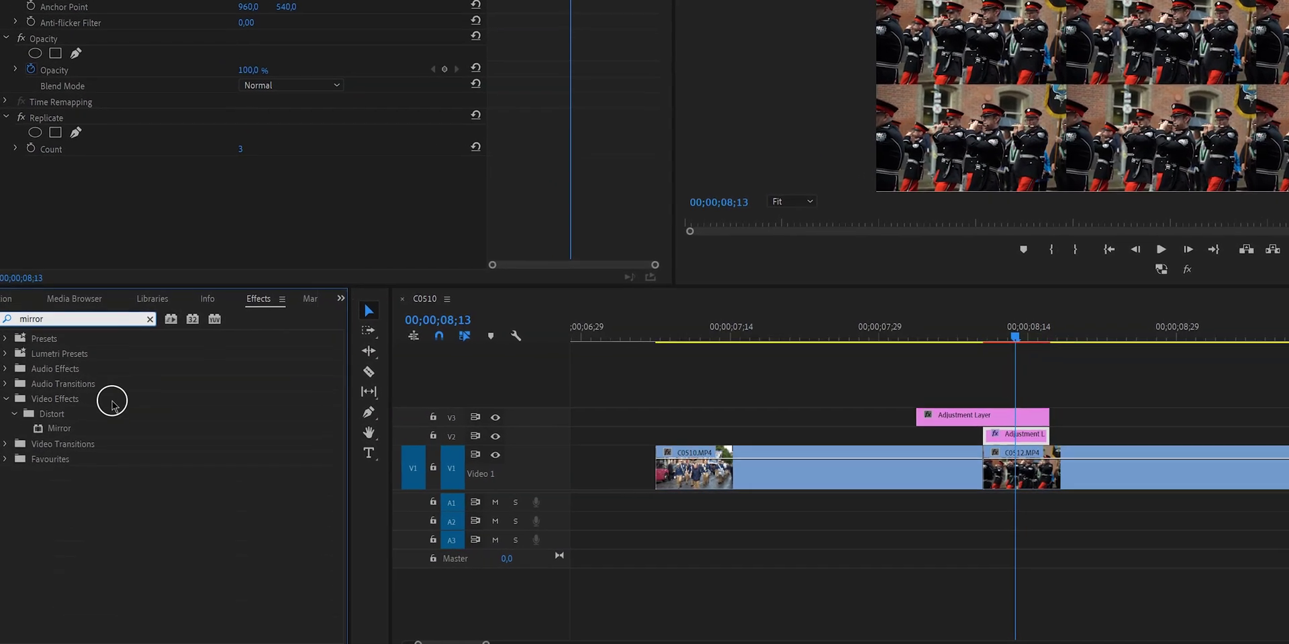
pyautogui.click(64, 427)
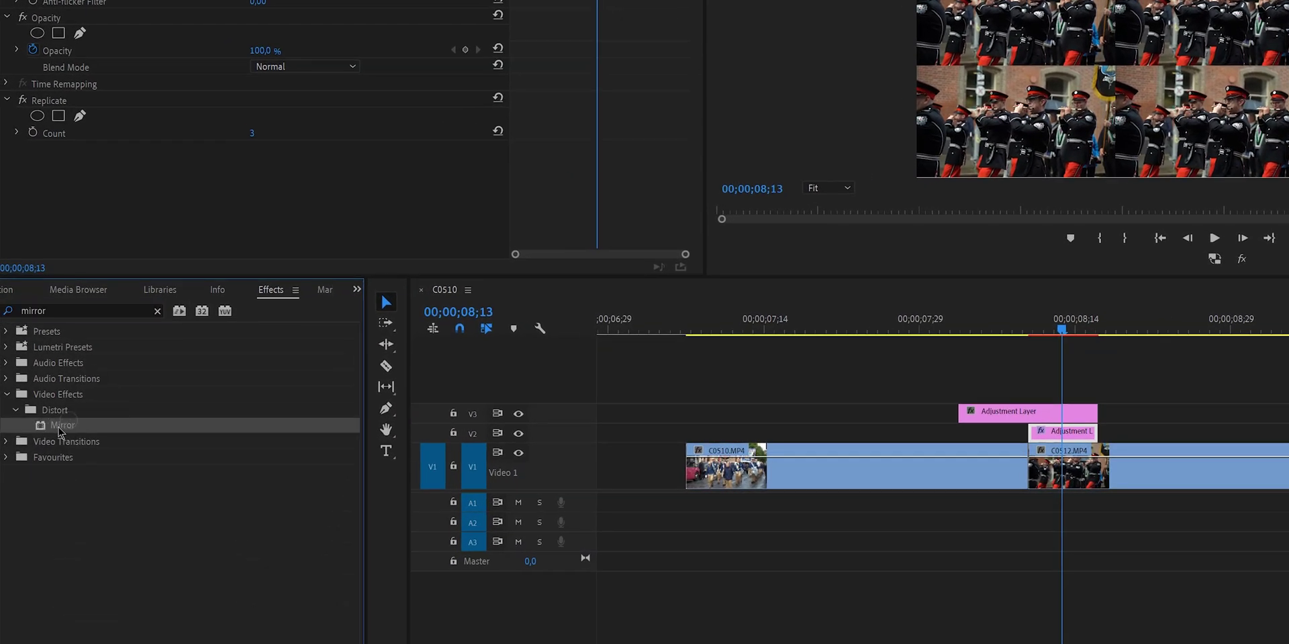
pyautogui.moveTo(59, 430); pyautogui.dragTo(1039, 442)
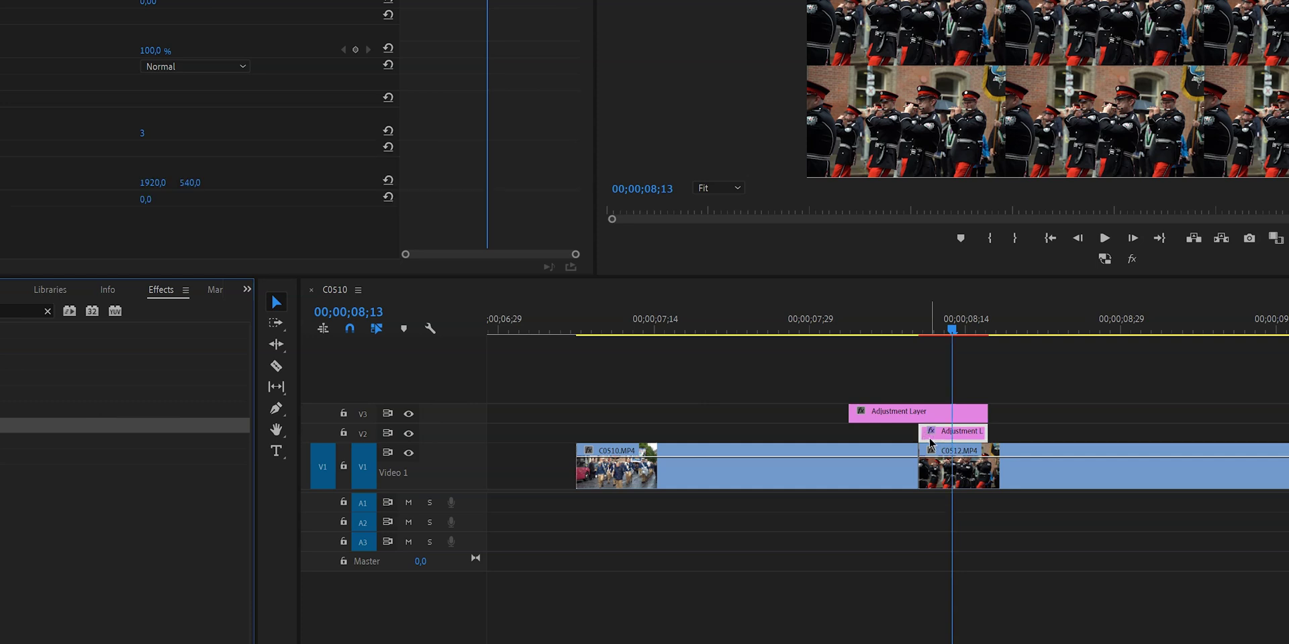
pyautogui.moveTo(931, 443); pyautogui.dragTo(938, 437)
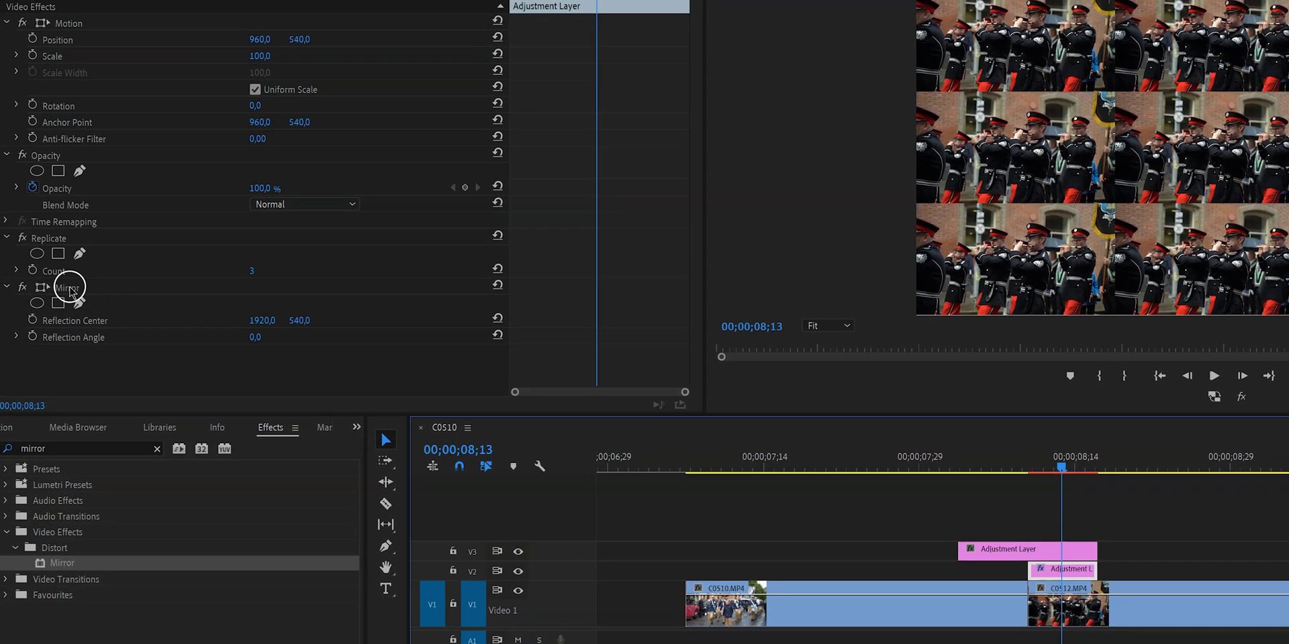
pyautogui.click(70, 288)
pyautogui.hotkey('ctrl', 'c')
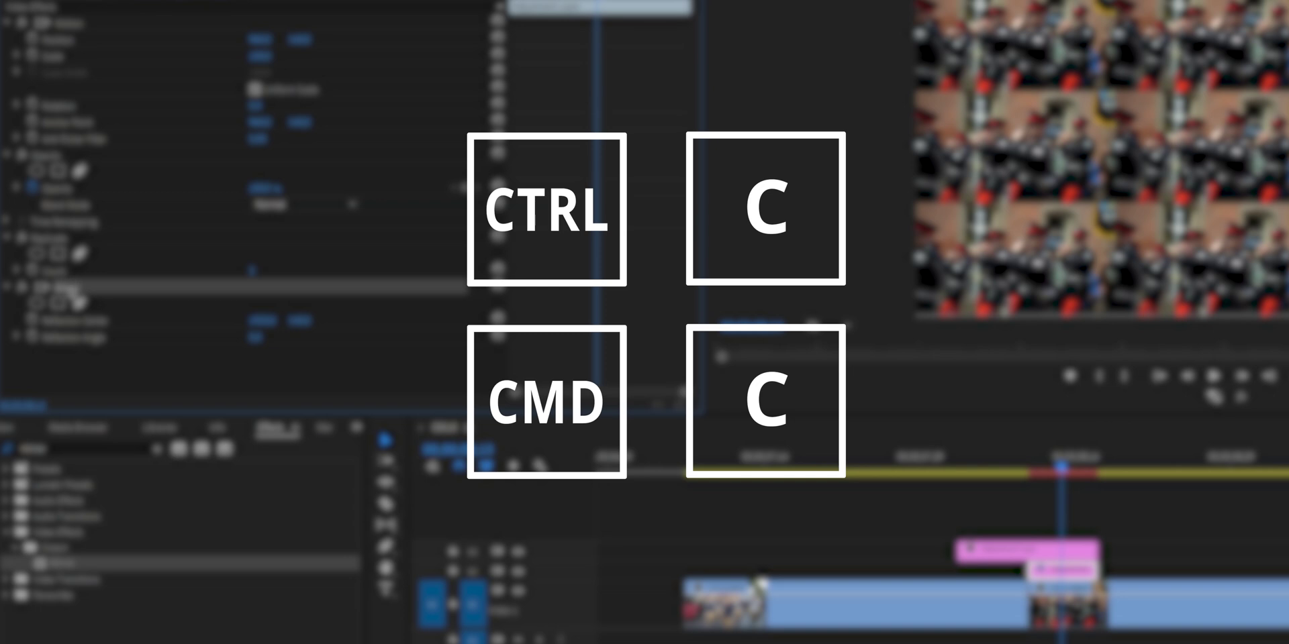
pyautogui.hotkey('ctrl', 'v')
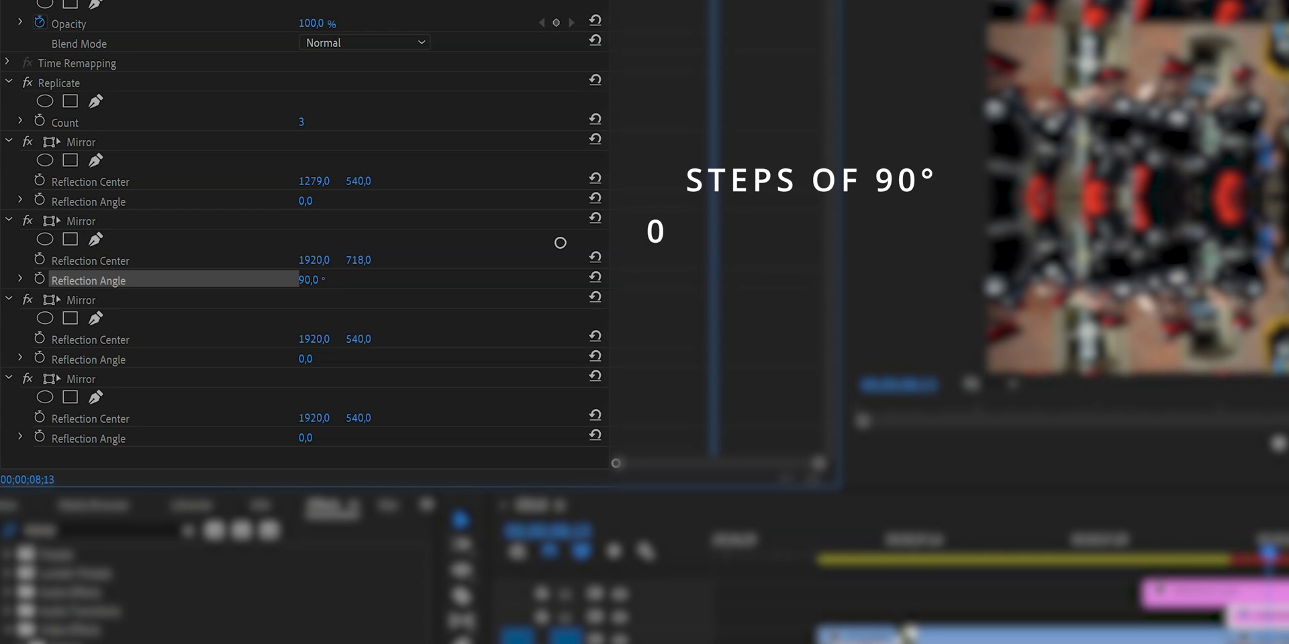
# Step: Set the third Mirror's Reflection Angle to 180° and shift its Reflection Center horizontally
pyautogui.write('180')
pyautogui.click(384, 327)
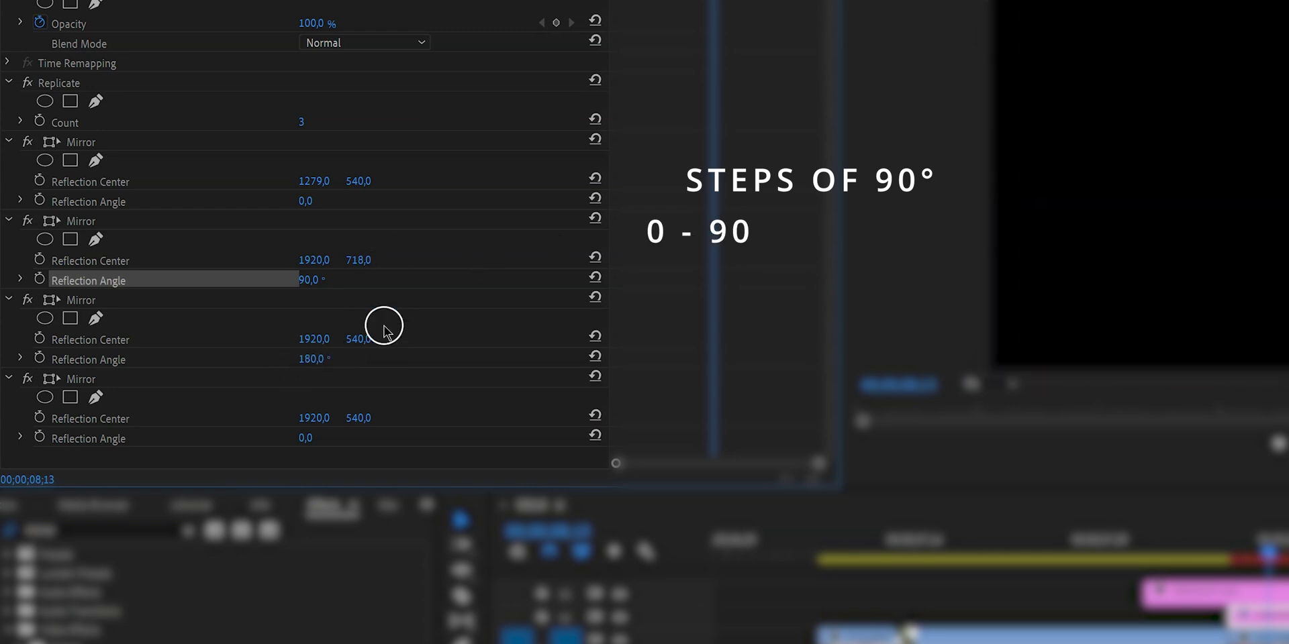
pyautogui.moveTo(281, 341); pyautogui.dragTo(168, 359)
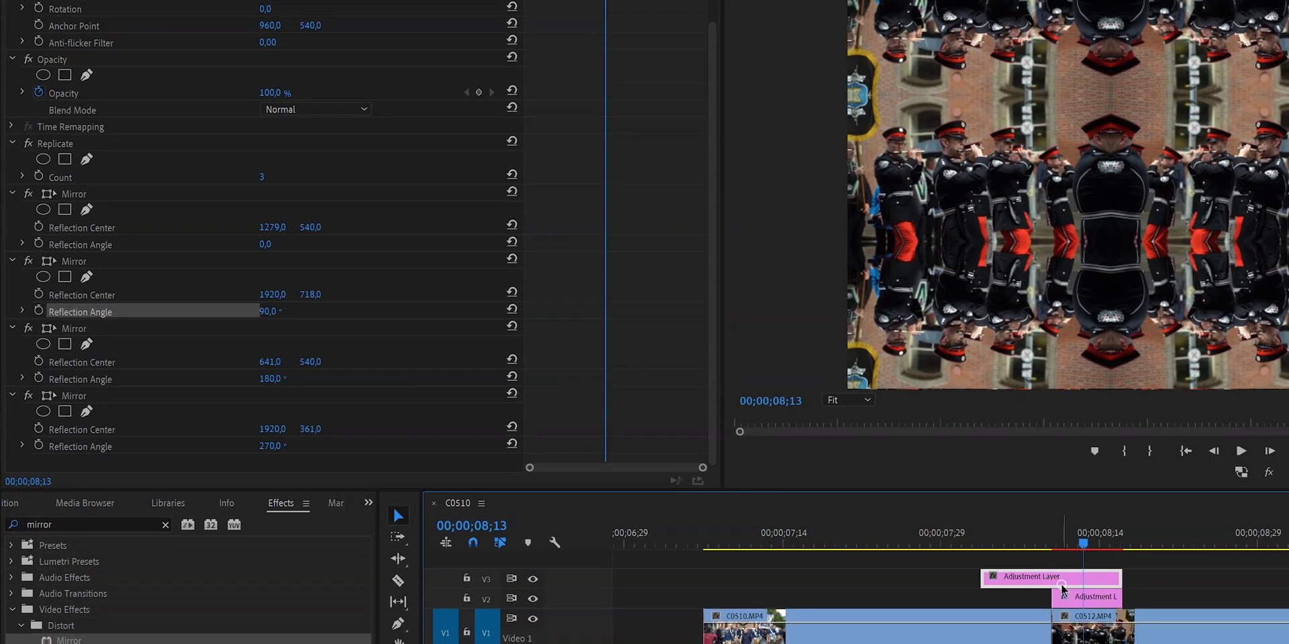
pyautogui.click(1242, 606)
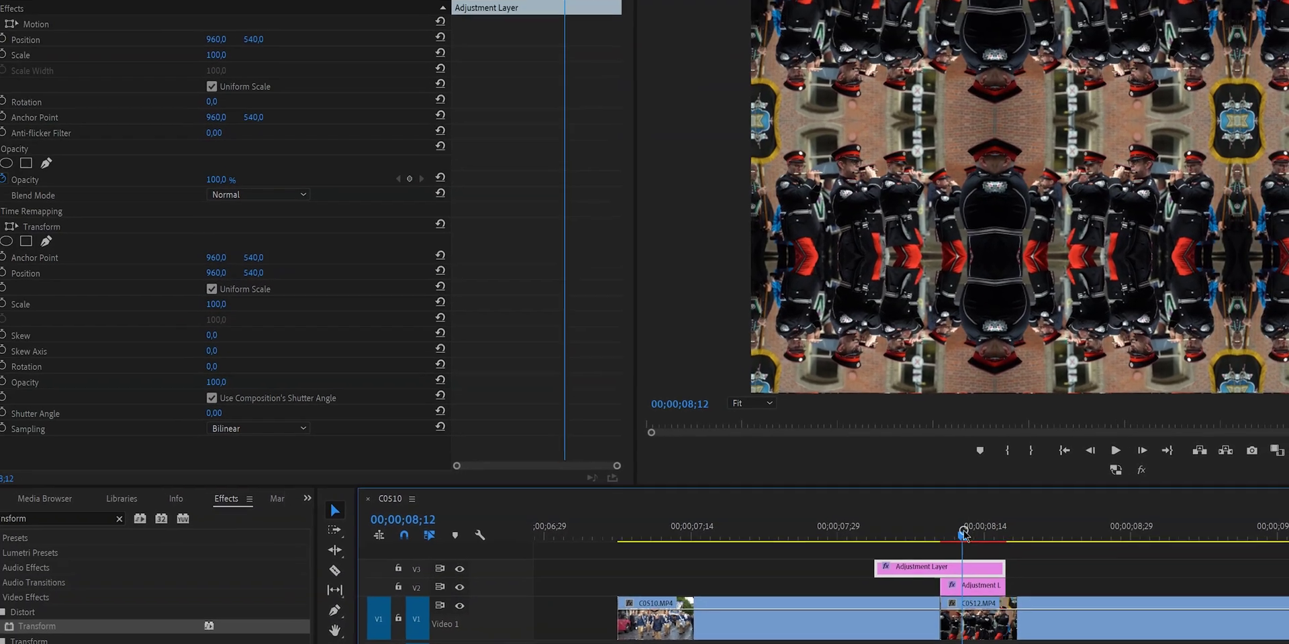
# Step: Place the playhead at 08;10 to prepare the Transform on the V3 adjustment layer
pyautogui.click(929, 516)
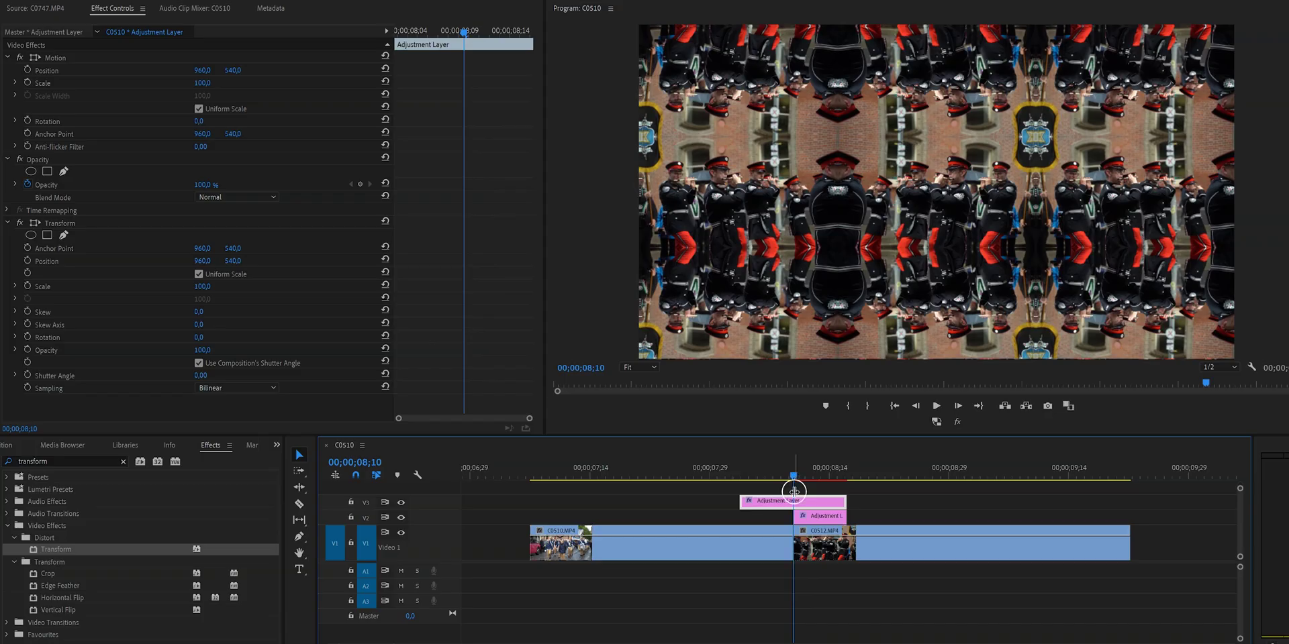
# Step: Keyframe V3 Transform Scale from 100 to 300 over one frame, landing at 08;11
pyautogui.press('Left')
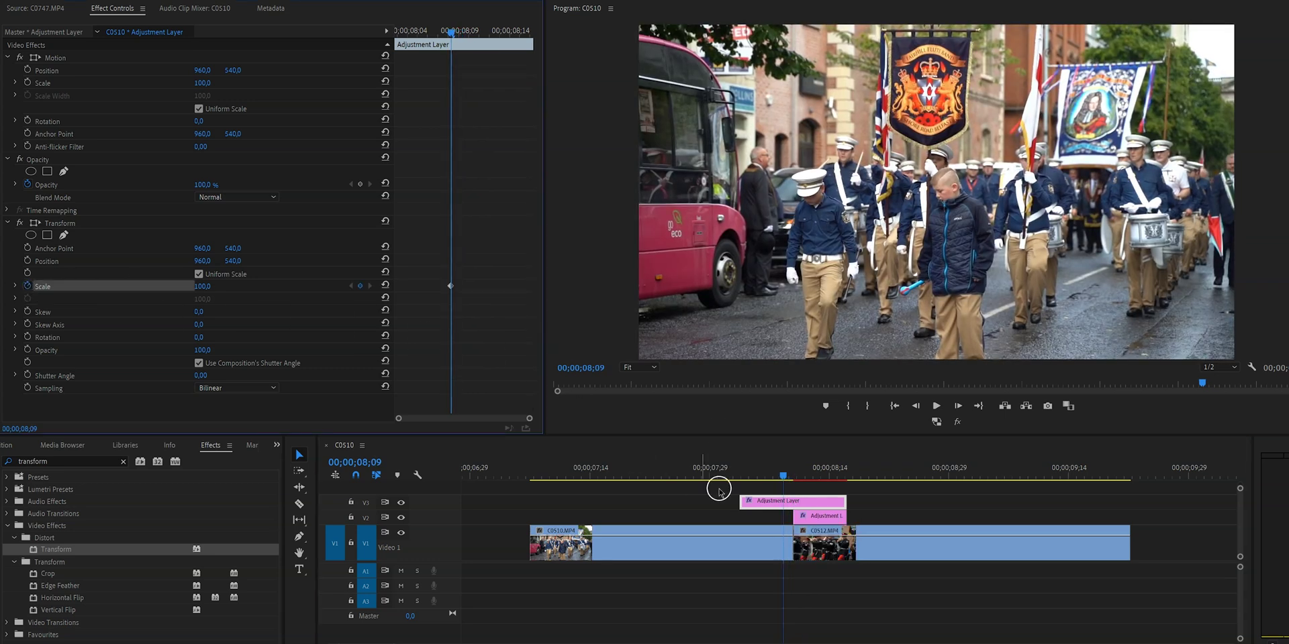
pyautogui.press('Right')
pyautogui.press('Right')
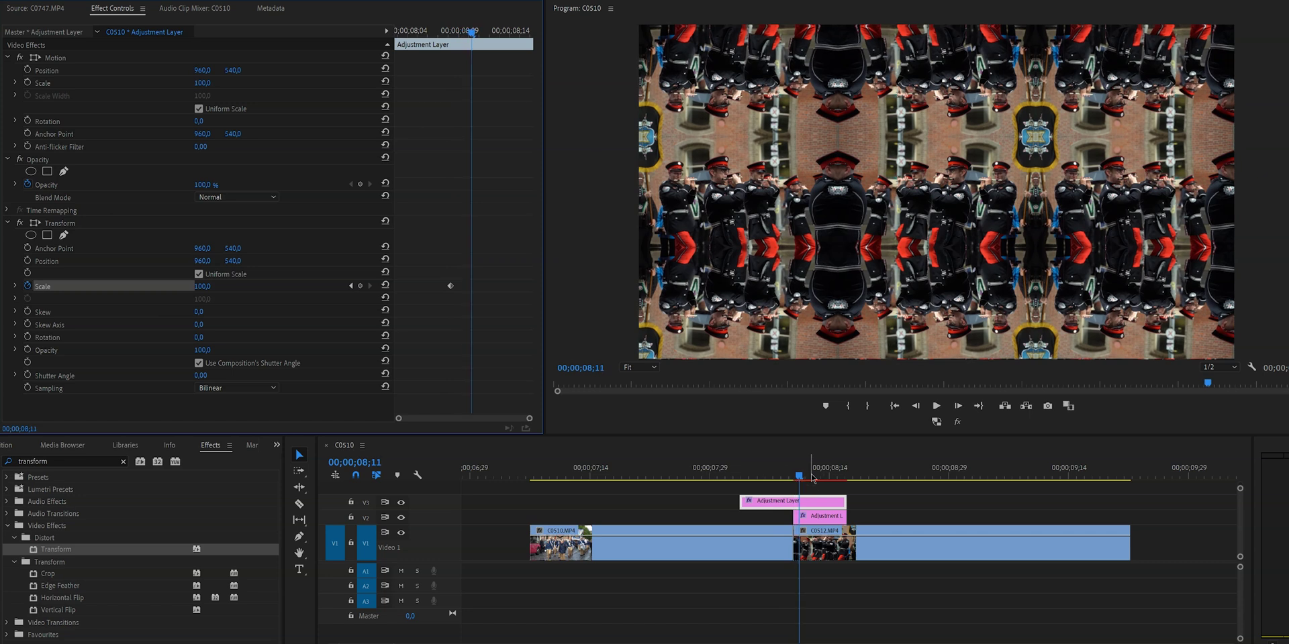
pyautogui.write('300')
pyautogui.press('Return')
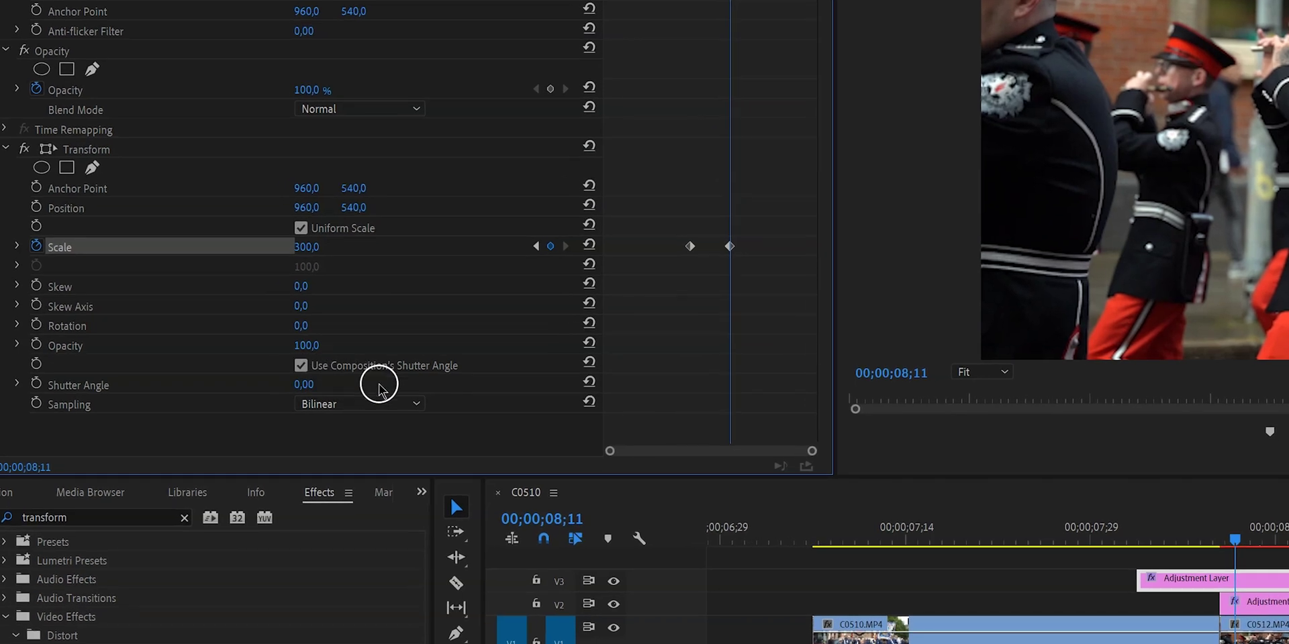
# Step: Turn off the composition's shutter angle and set the Transform Shutter Angle to 180
pyautogui.click(301, 366)
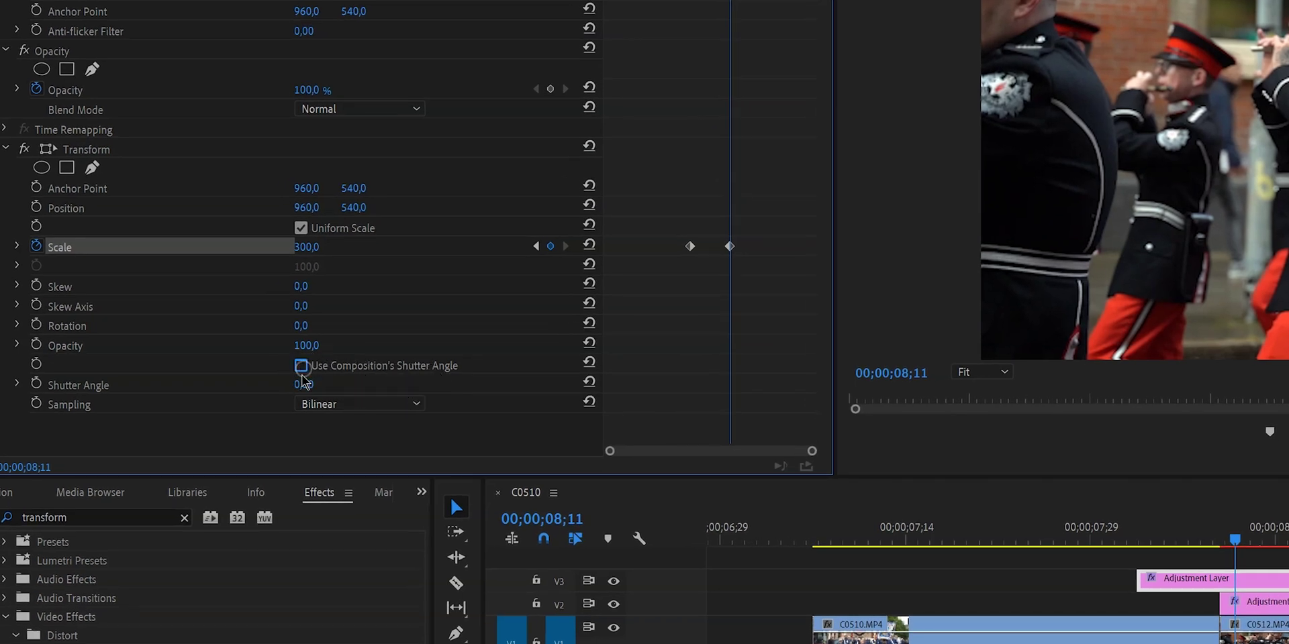
pyautogui.click(308, 384)
pyautogui.write('180')
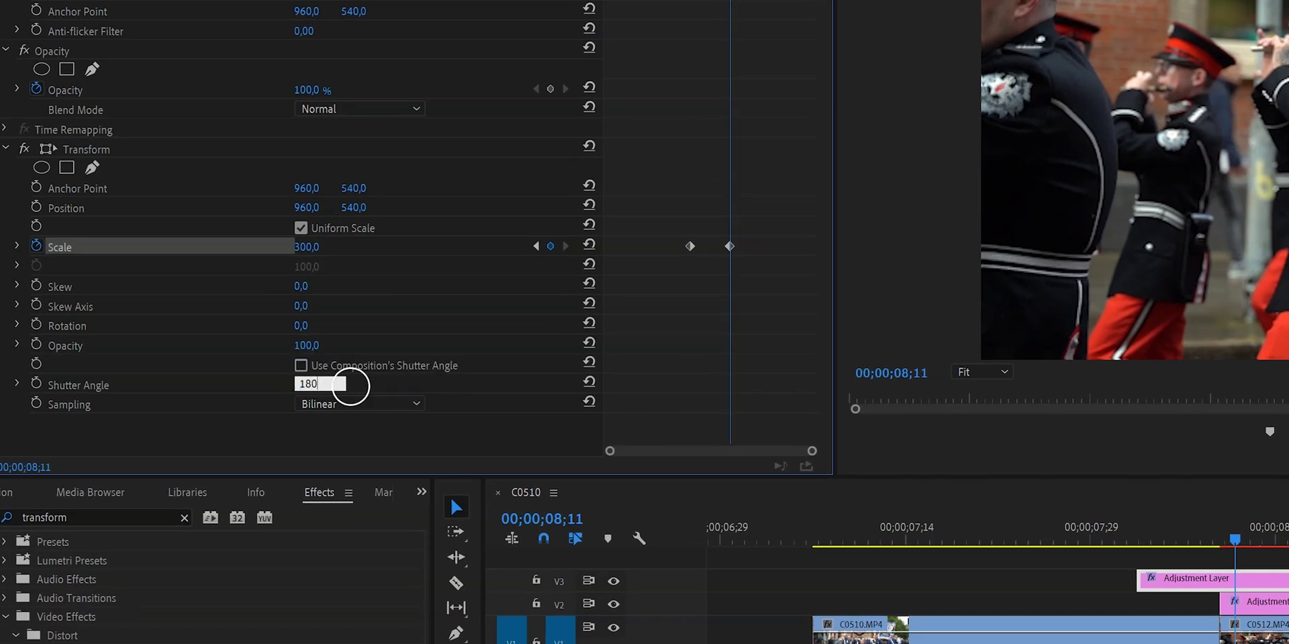
pyautogui.press('Return')
# Step: Preview the blurred frame at 08;10, trying a 360 shutter angle before returning to 180
pyautogui.moveTo(1144, 530); pyautogui.dragTo(1140, 531)
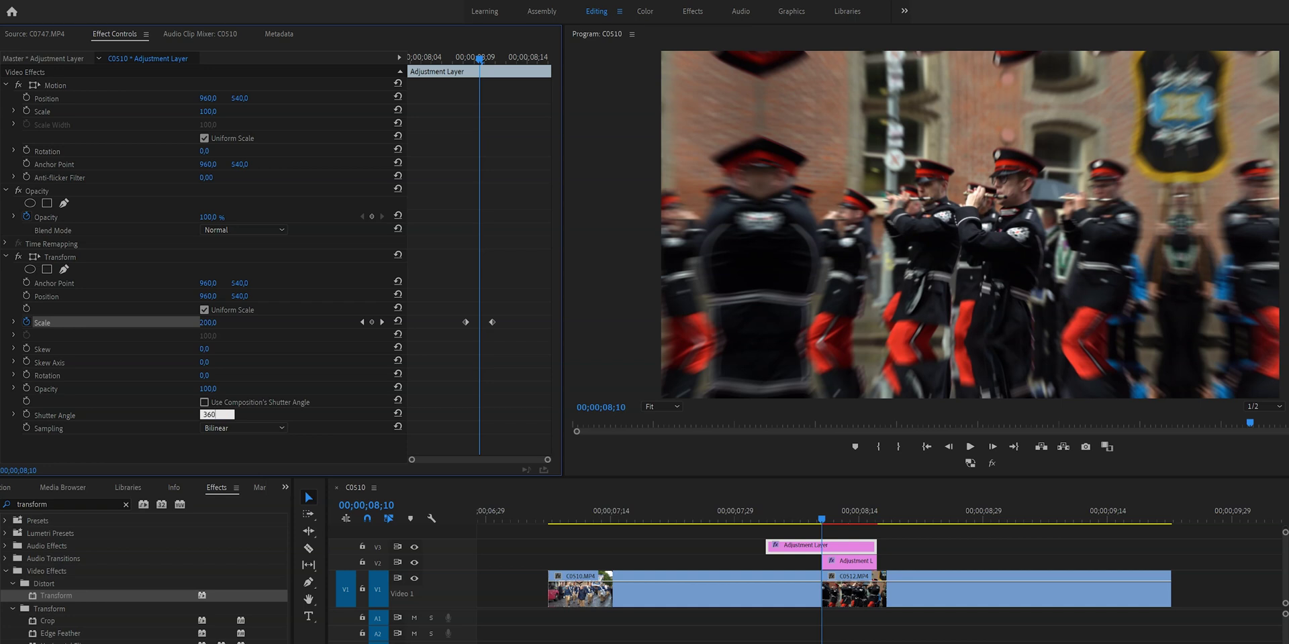
pyautogui.press('Return')
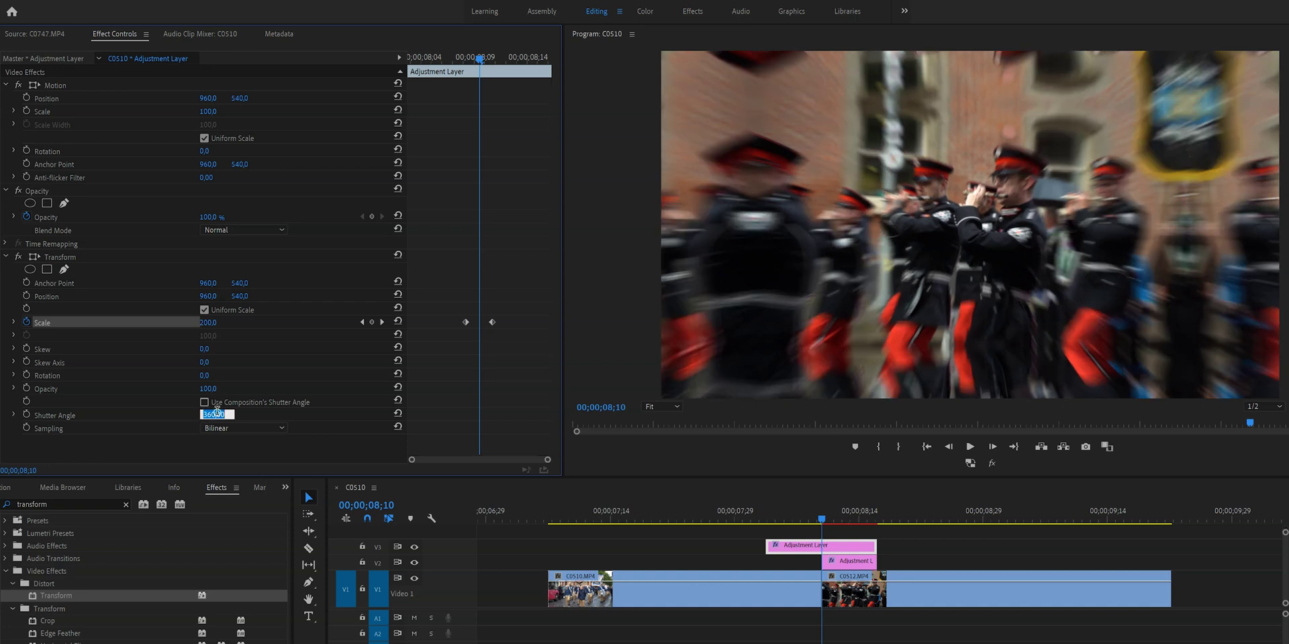
pyautogui.write('180')
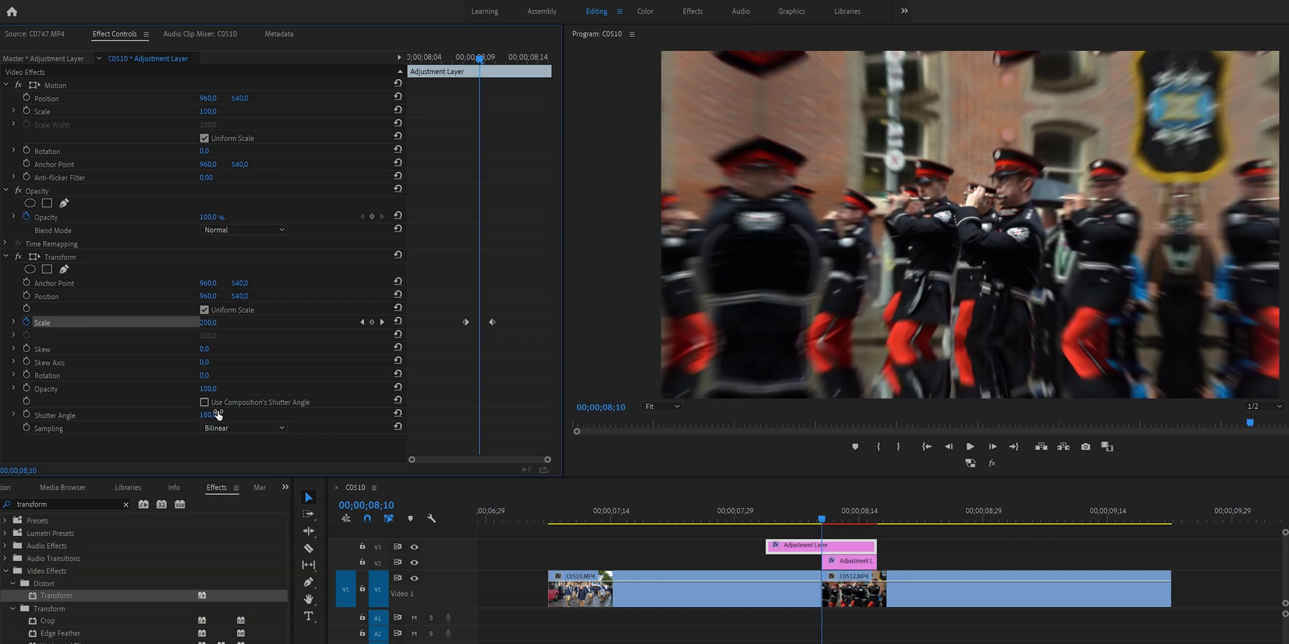
pyautogui.moveTo(664, 519); pyautogui.dragTo(731, 509)
pyautogui.press('space')
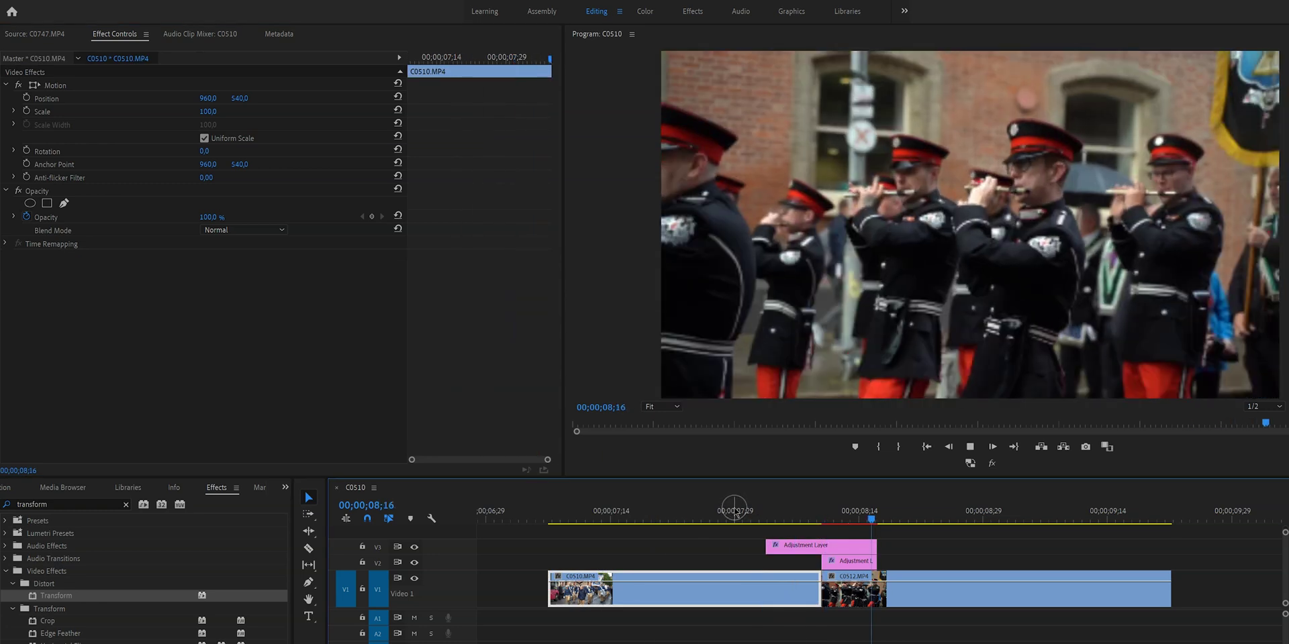
pyautogui.press('space')
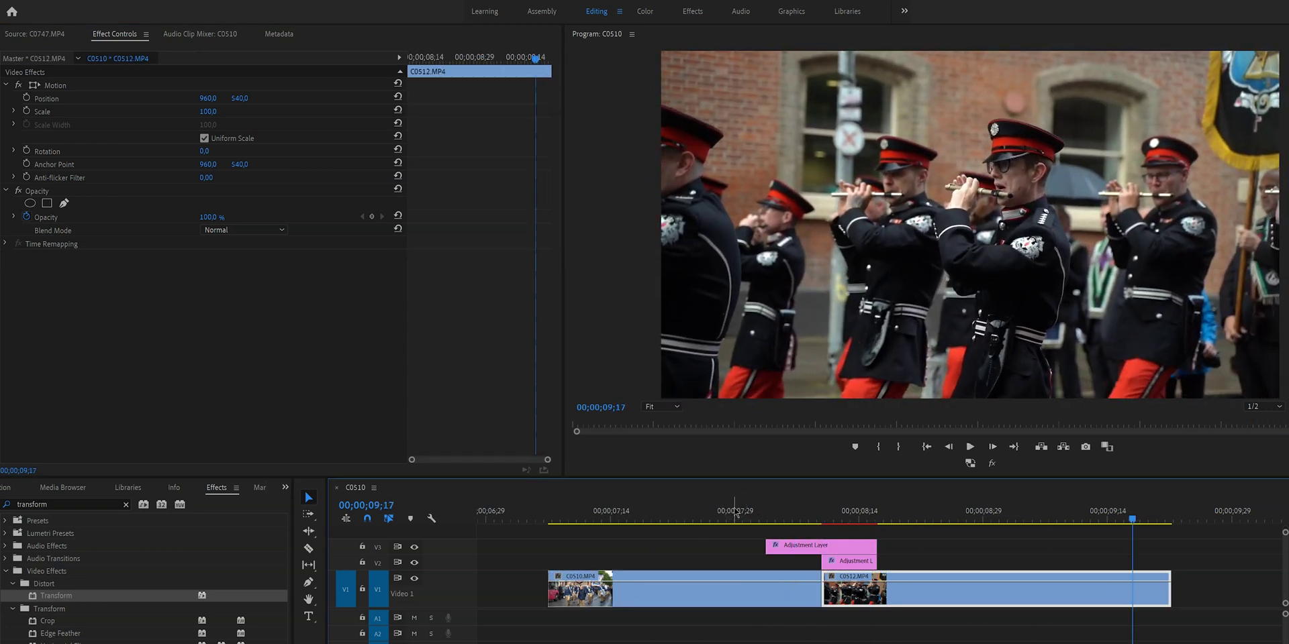